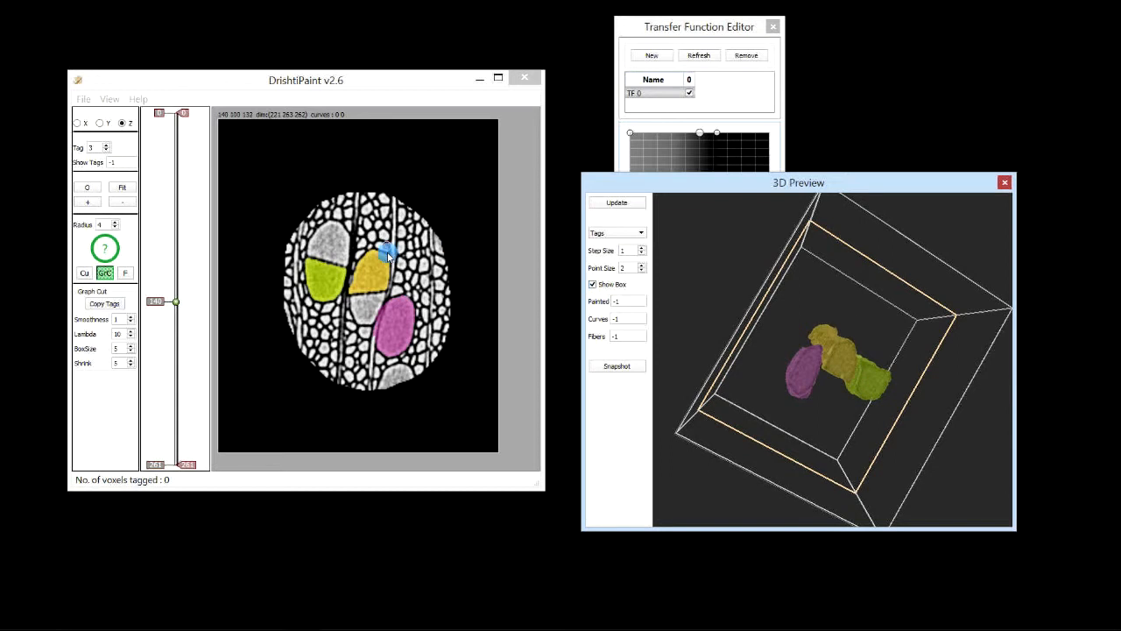
# Start meshing all tagged regions of the wood volume, with the mesh coloured by Tag Color.
pyautogui.moveTo(710, 350); pyautogui.dragTo(708, 336)
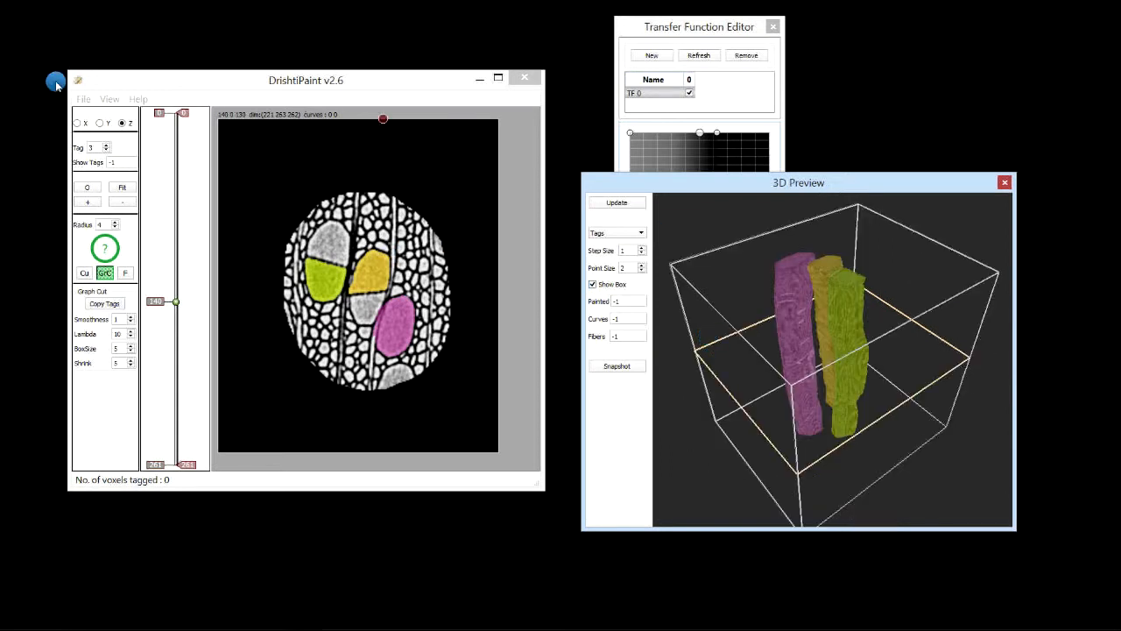
pyautogui.click(83, 101)
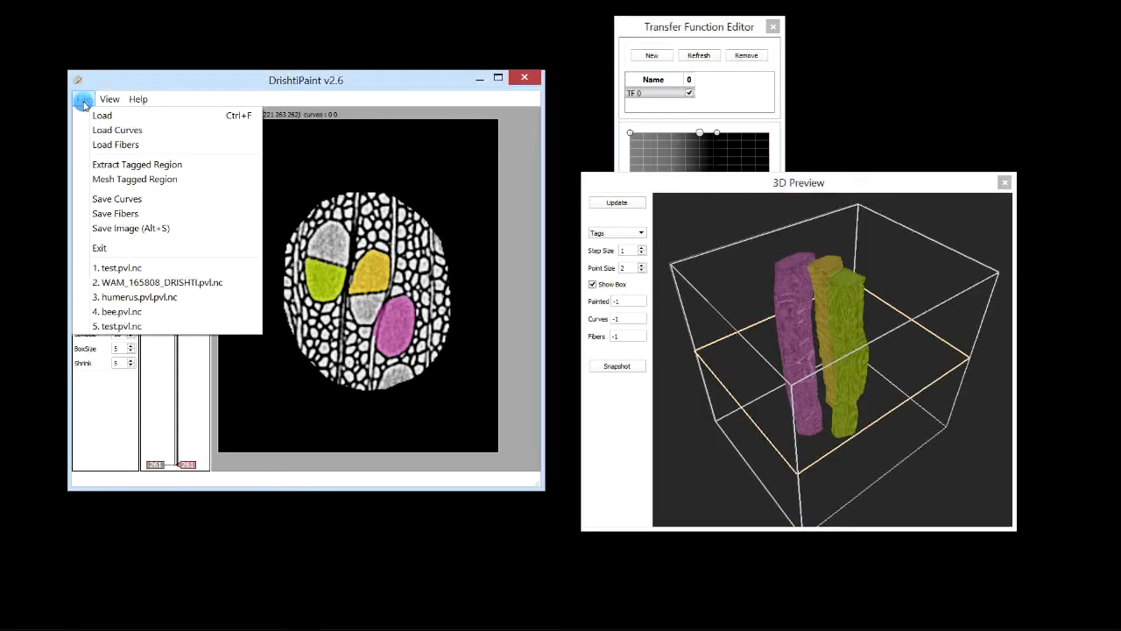
pyautogui.click(127, 179)
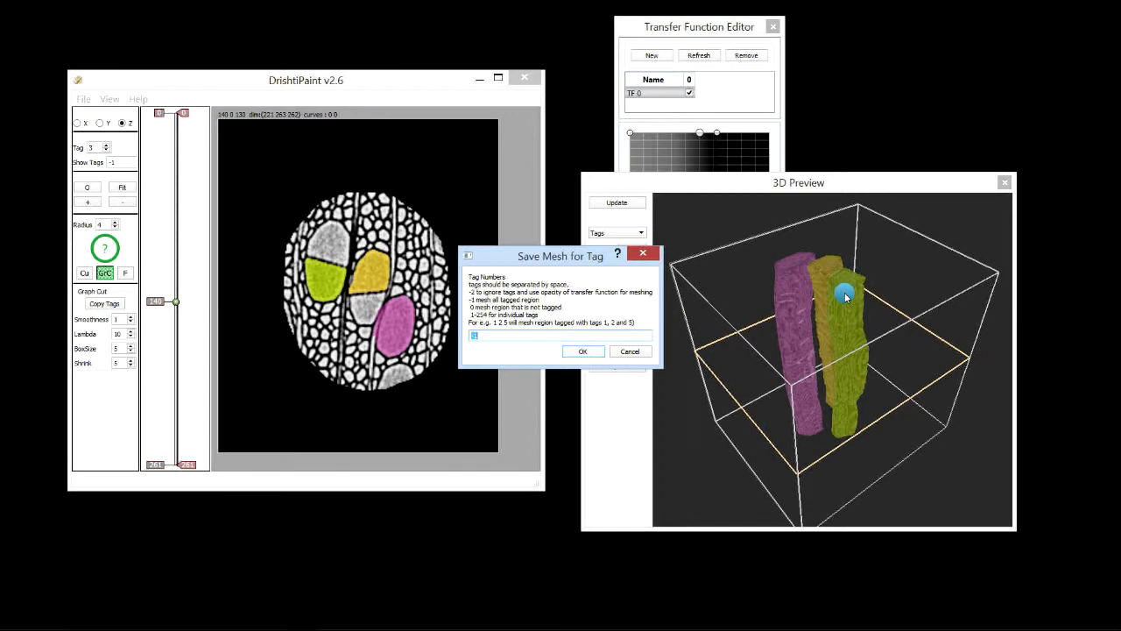
pyautogui.click(588, 352)
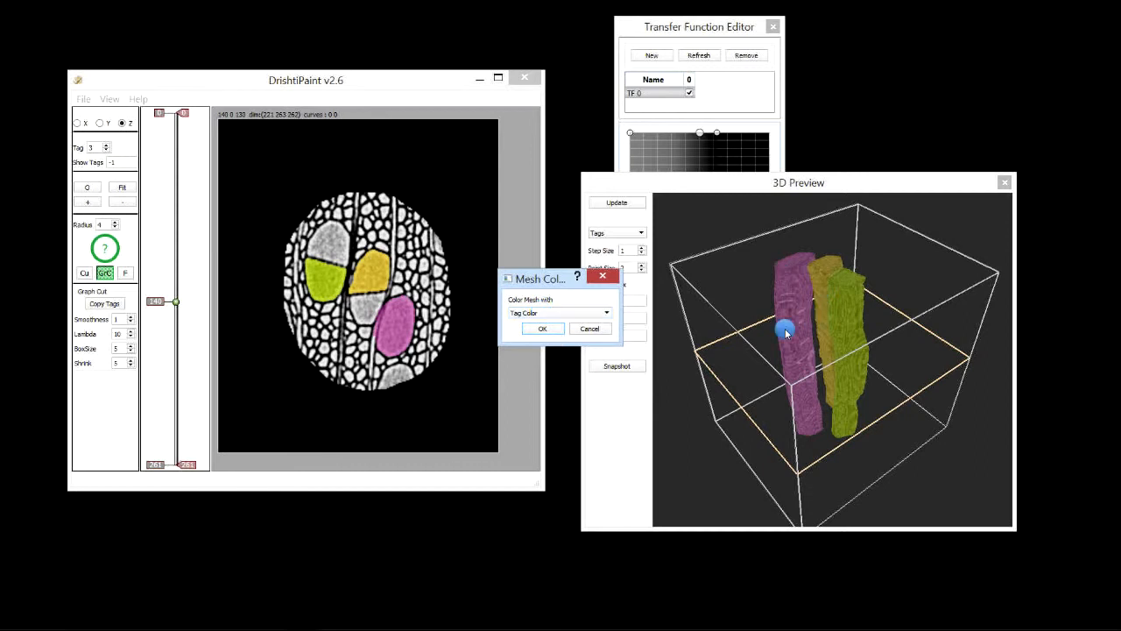
pyautogui.click(566, 313)
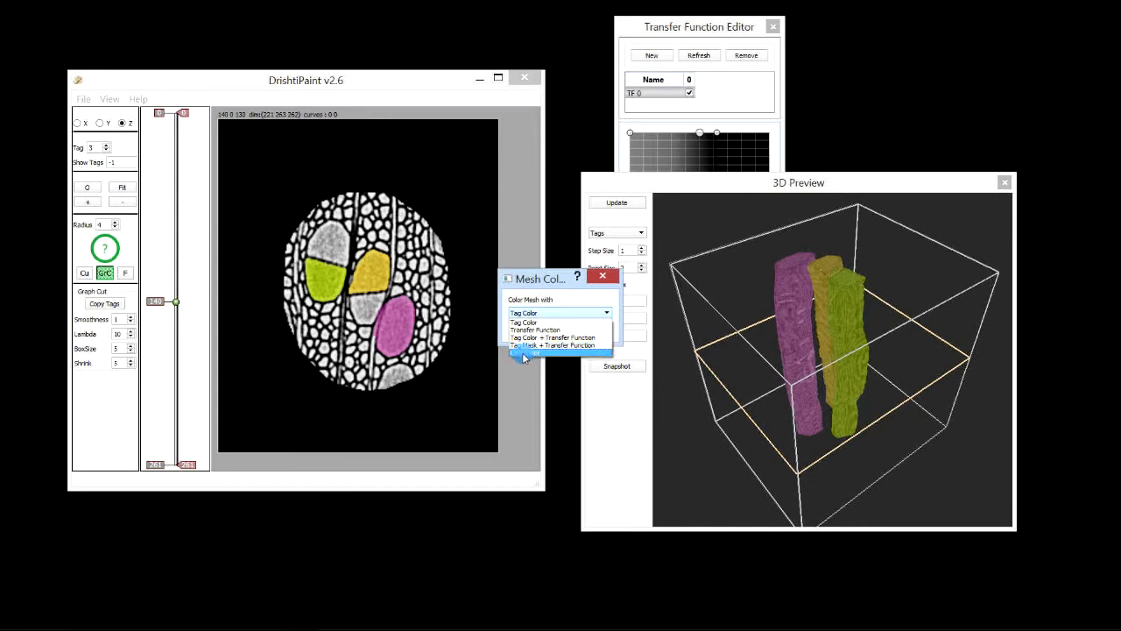
pyautogui.click(553, 305)
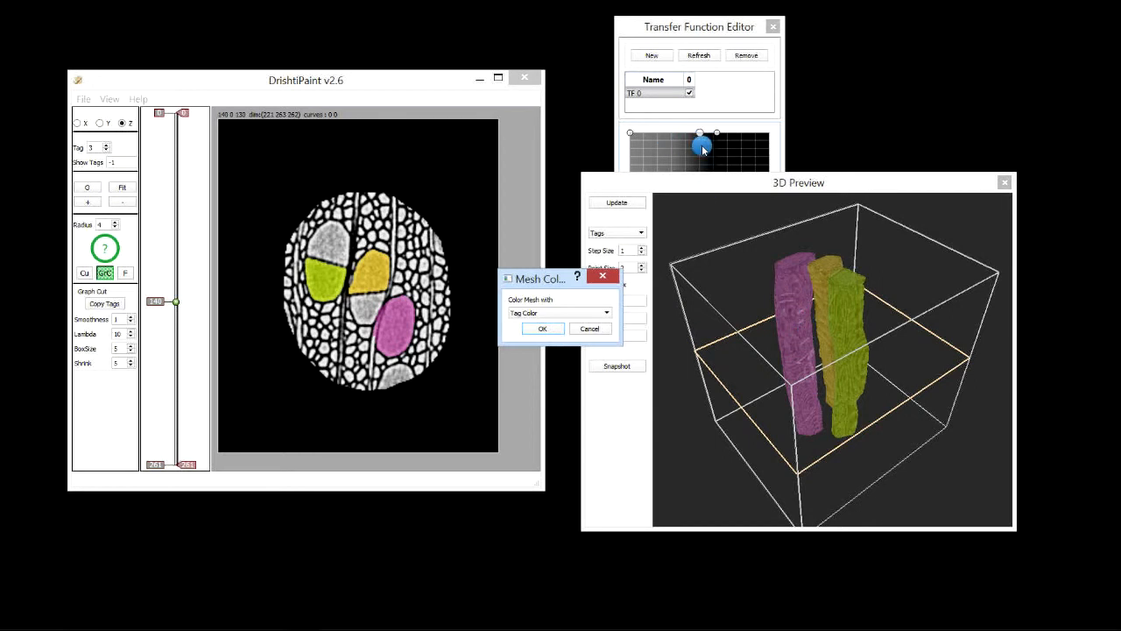
pyautogui.click(543, 329)
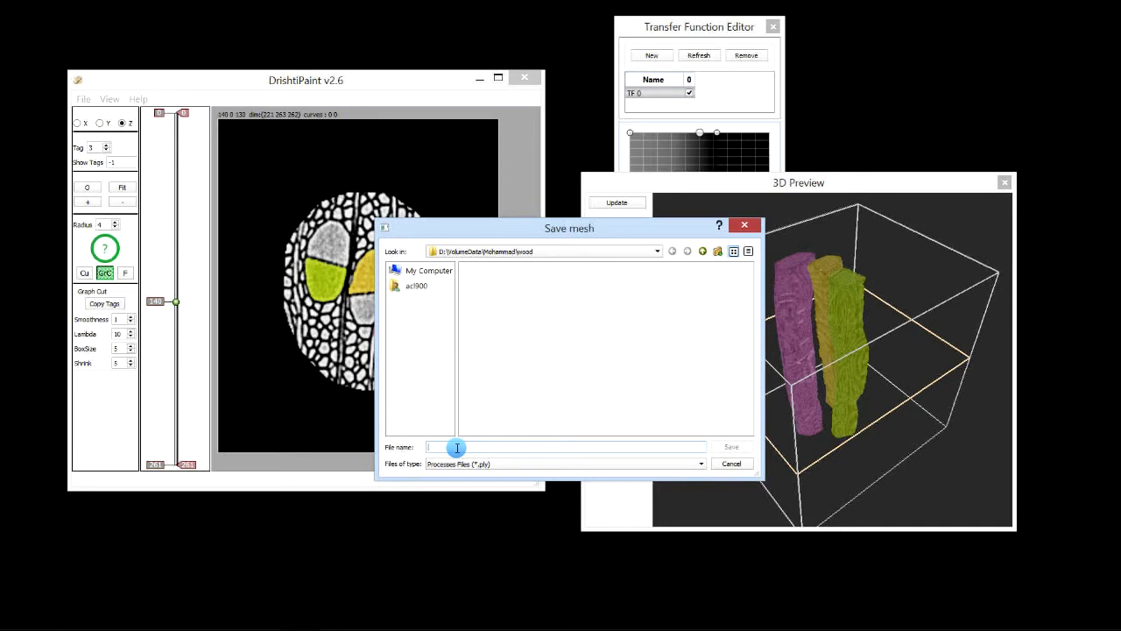
# Save the mesh as tags-123.ply and accept the hole-closing and mesh-smoothing settings.
pyautogui.write('tags-1')
pyautogui.press('Return')
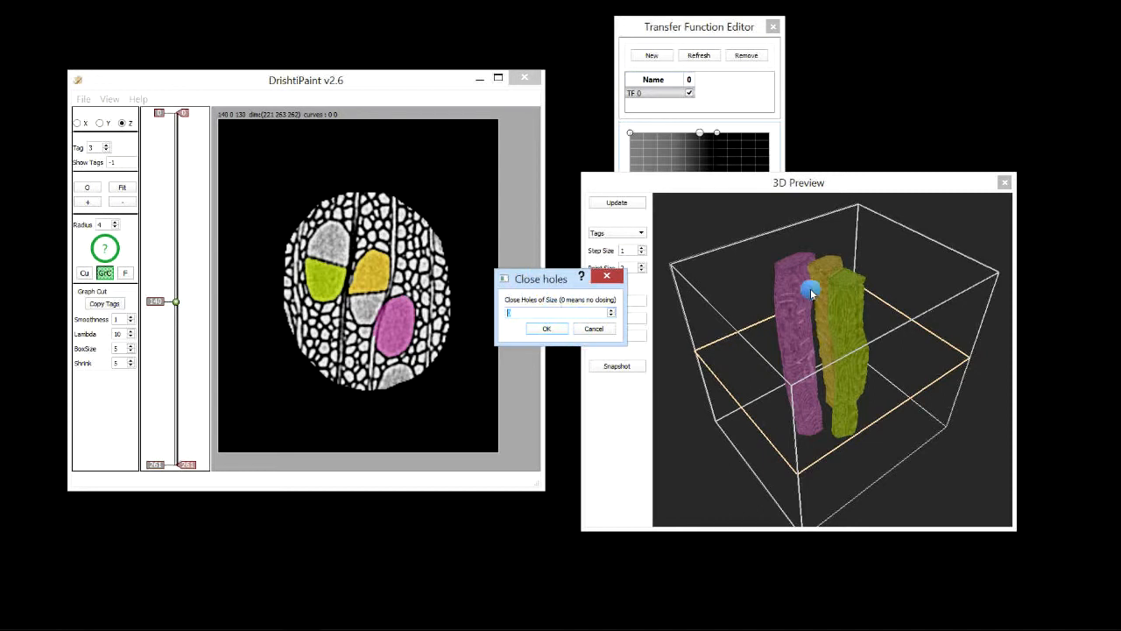
pyautogui.click(545, 329)
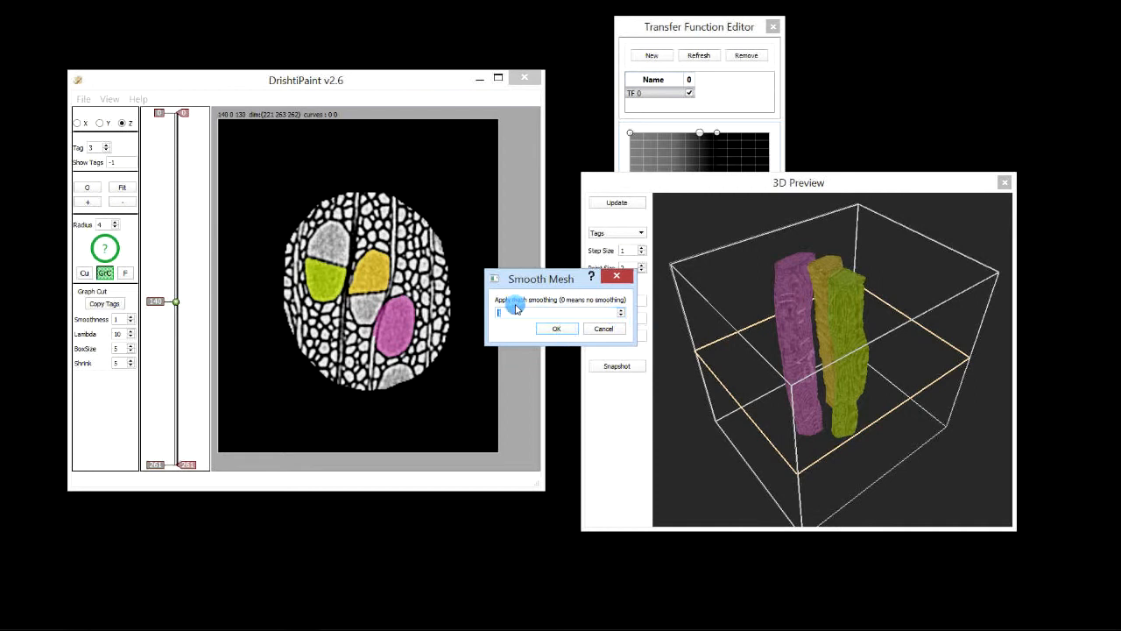
pyautogui.click(557, 328)
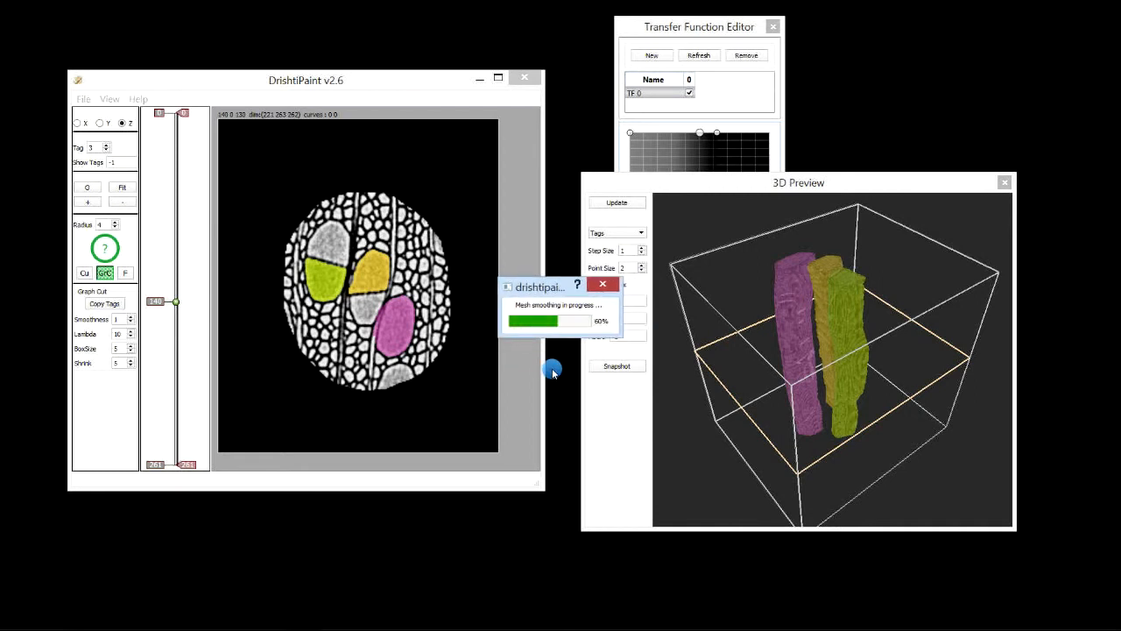
pyautogui.click(585, 328)
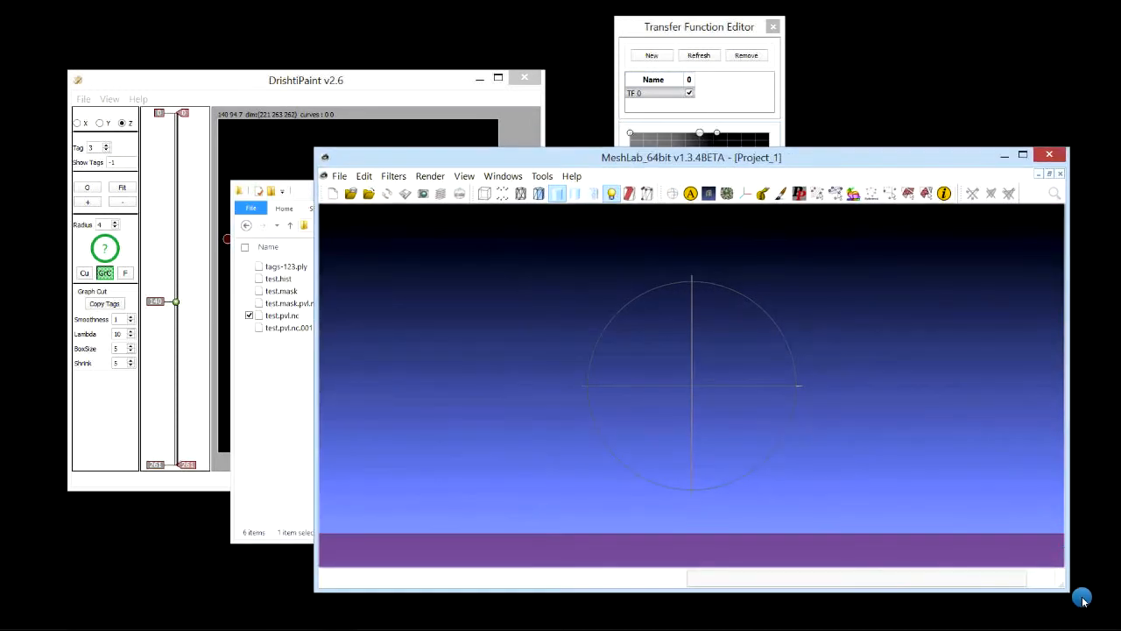
# Shrink the MeshLab window beside the file folder, load tags-123.ply into it, and inspect the mesh.
pyautogui.moveTo(1068, 589); pyautogui.dragTo(879, 599)
pyautogui.moveTo(619, 156); pyautogui.dragTo(686, 145)
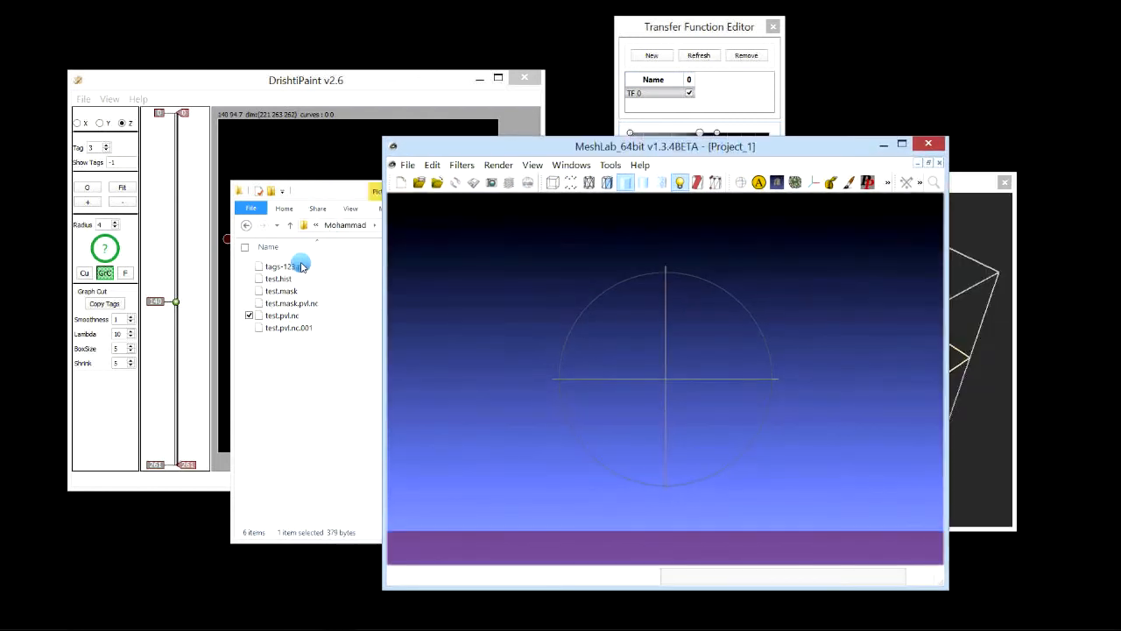
pyautogui.click(291, 268)
pyautogui.moveTo(291, 267); pyautogui.dragTo(806, 373)
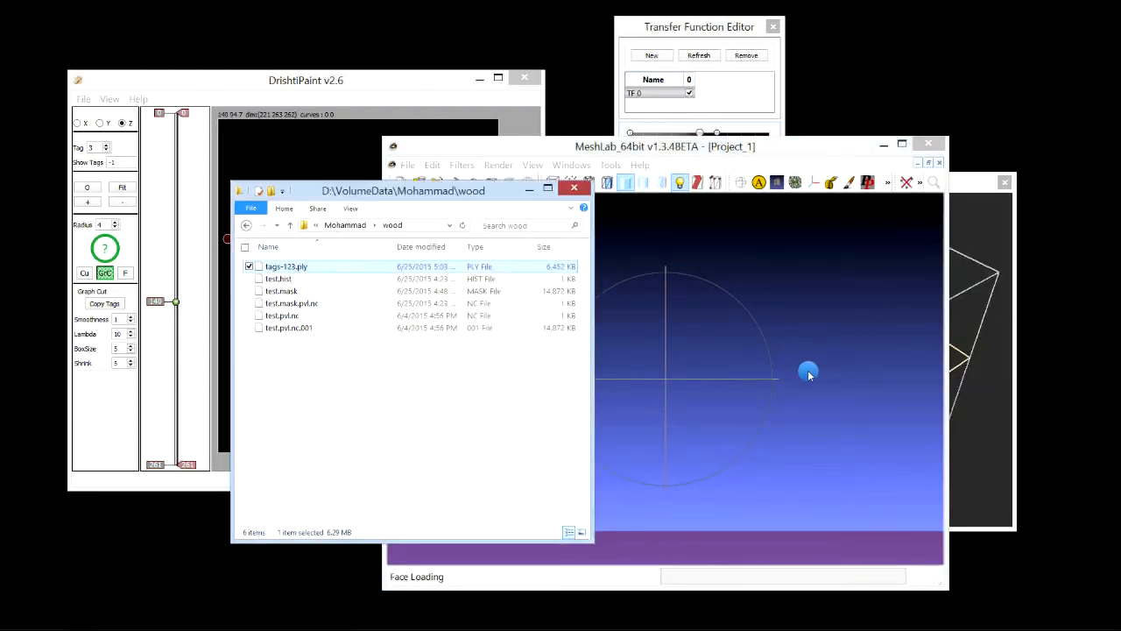
pyautogui.moveTo(693, 448); pyautogui.dragTo(741, 278)
pyautogui.moveTo(721, 154); pyautogui.dragTo(0, 150)
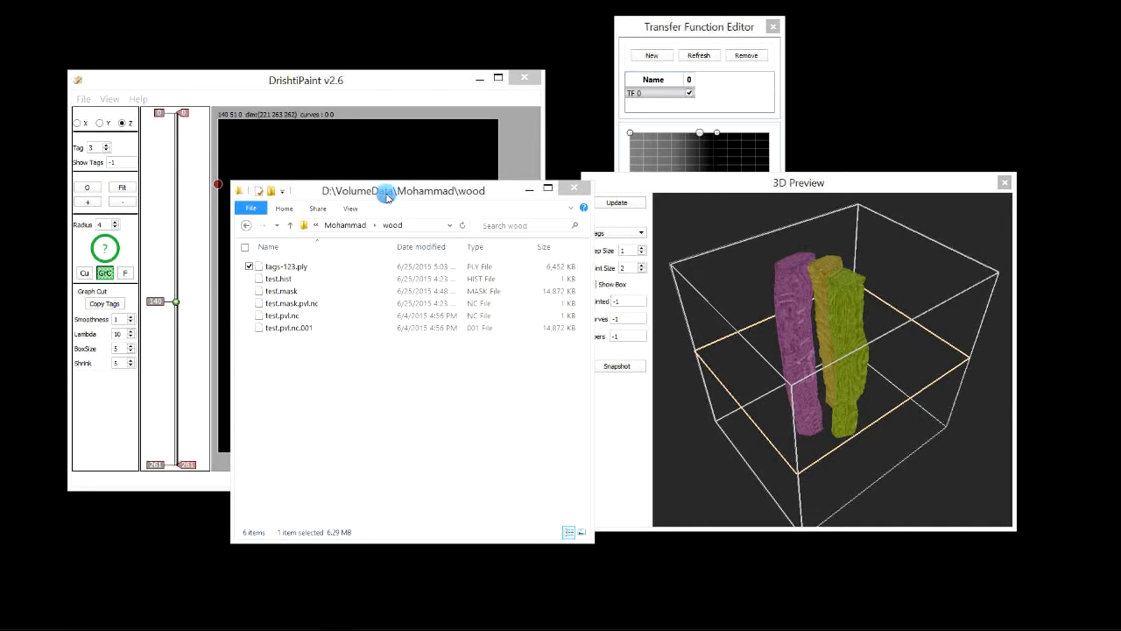
# Switch back to DrishtiPaint and start a second mesh export of all tagged regions, coloured by Tag Color.
pyautogui.click(340, 77)
pyautogui.click(88, 104)
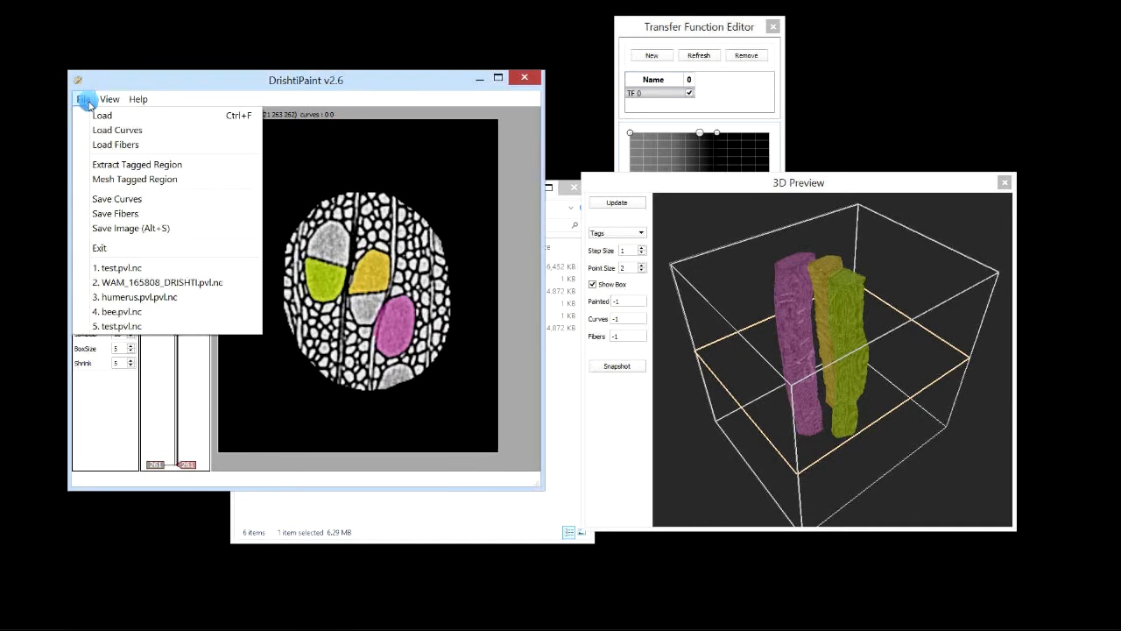
pyautogui.click(131, 178)
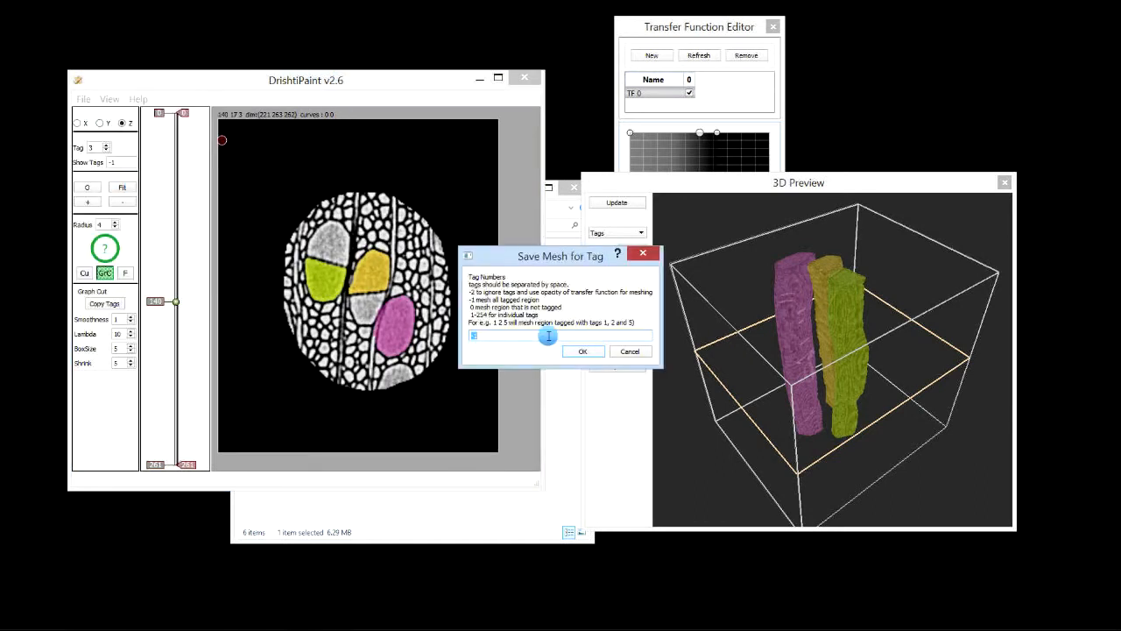
pyautogui.click(580, 351)
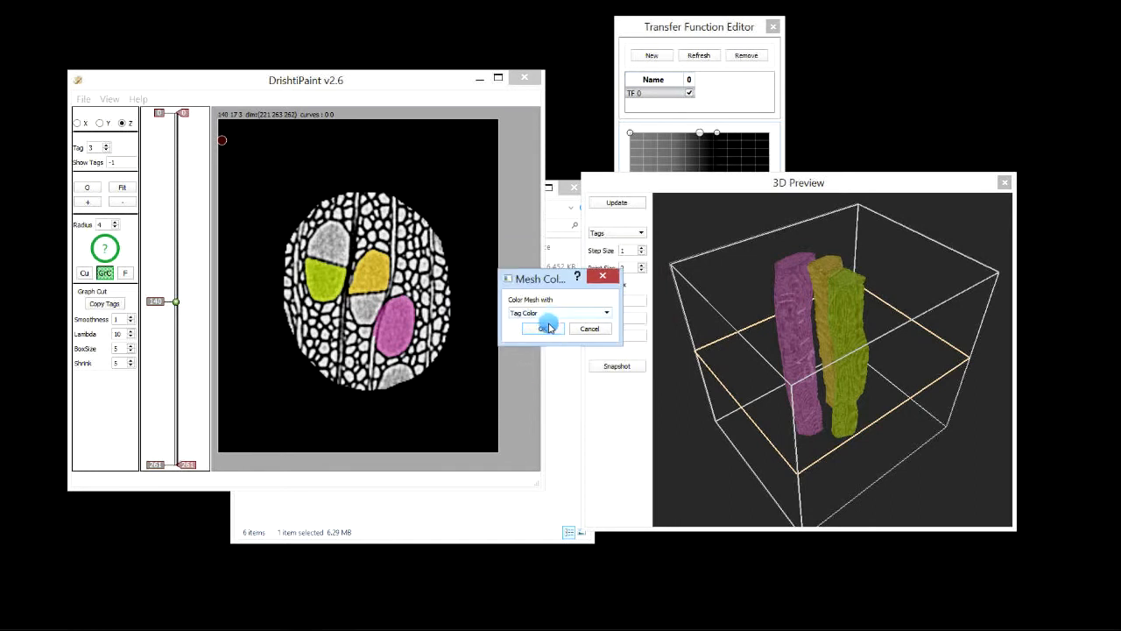
pyautogui.click(544, 328)
# Save the second mesh under the file name tags-smooth.ply in the wood folder.
pyautogui.click(497, 274)
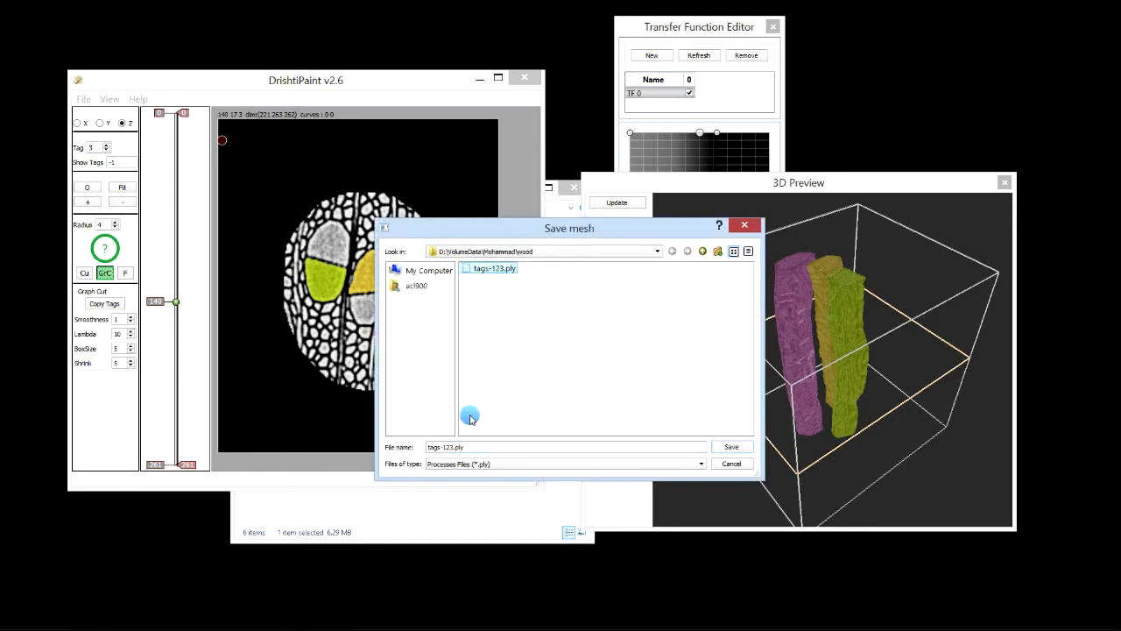
pyautogui.click(453, 446)
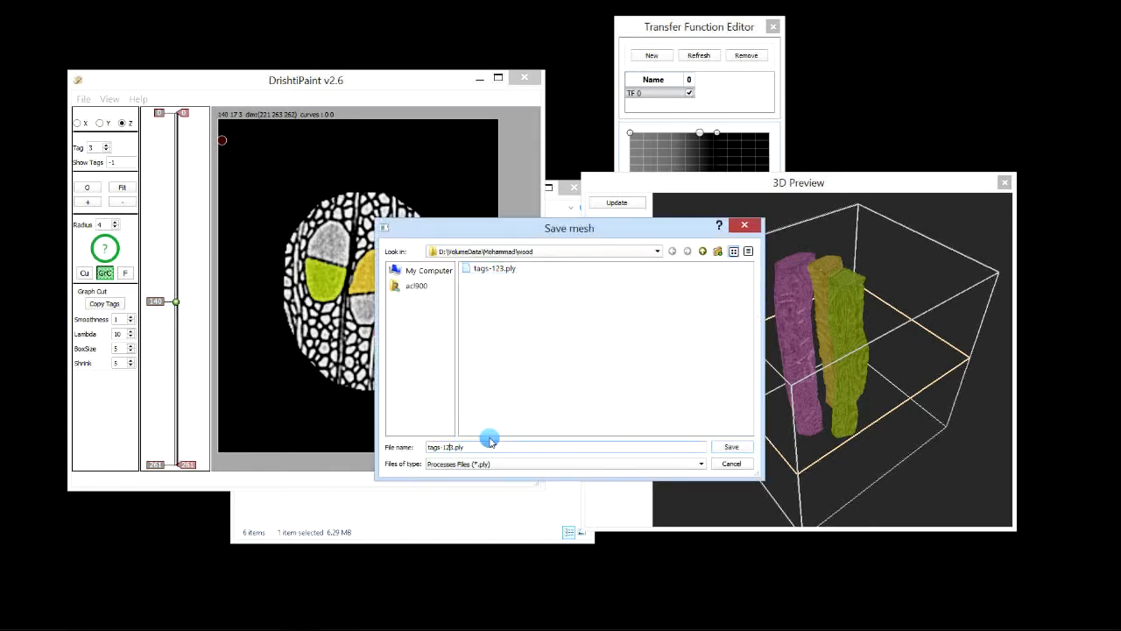
pyautogui.press('BackSpace')
pyautogui.press('BackSpace')
pyautogui.press('BackSpace')
pyautogui.press('BackSpace')
pyautogui.write('-smooth')
pyautogui.press('Return')
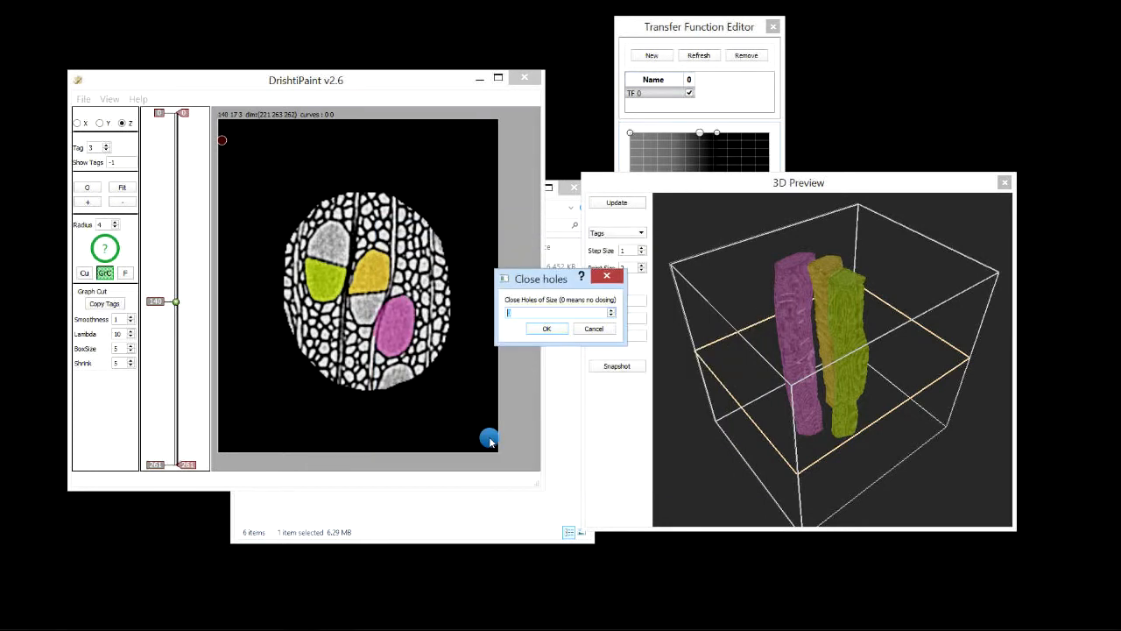
# Accept the hole-closing and smoothing settings and finish generating the second mesh.
pyautogui.click(547, 328)
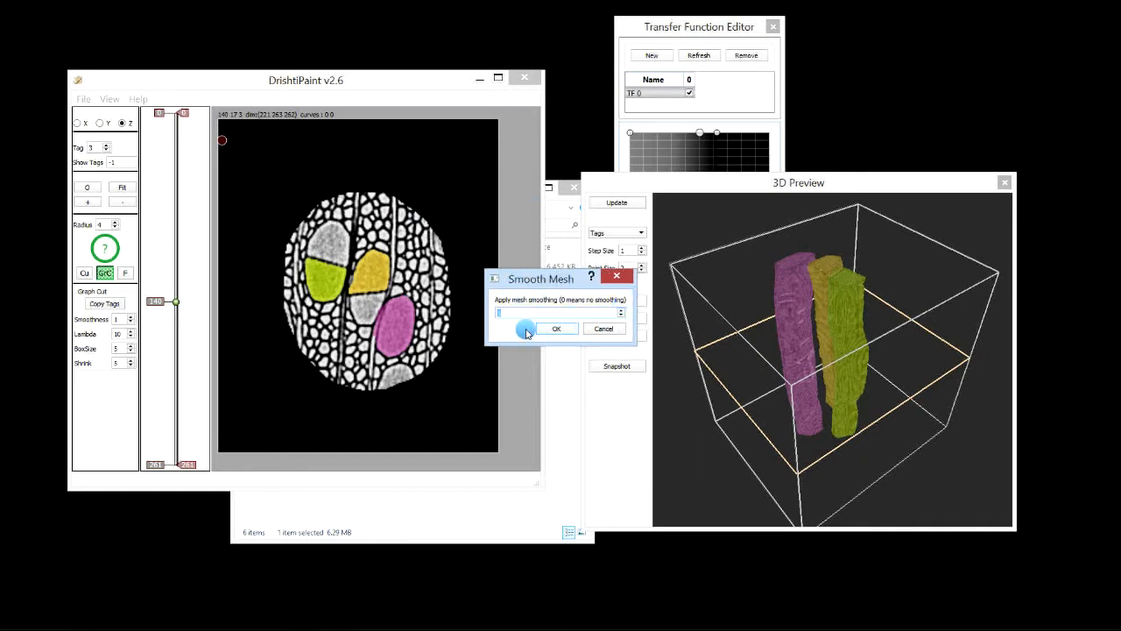
pyautogui.click(557, 329)
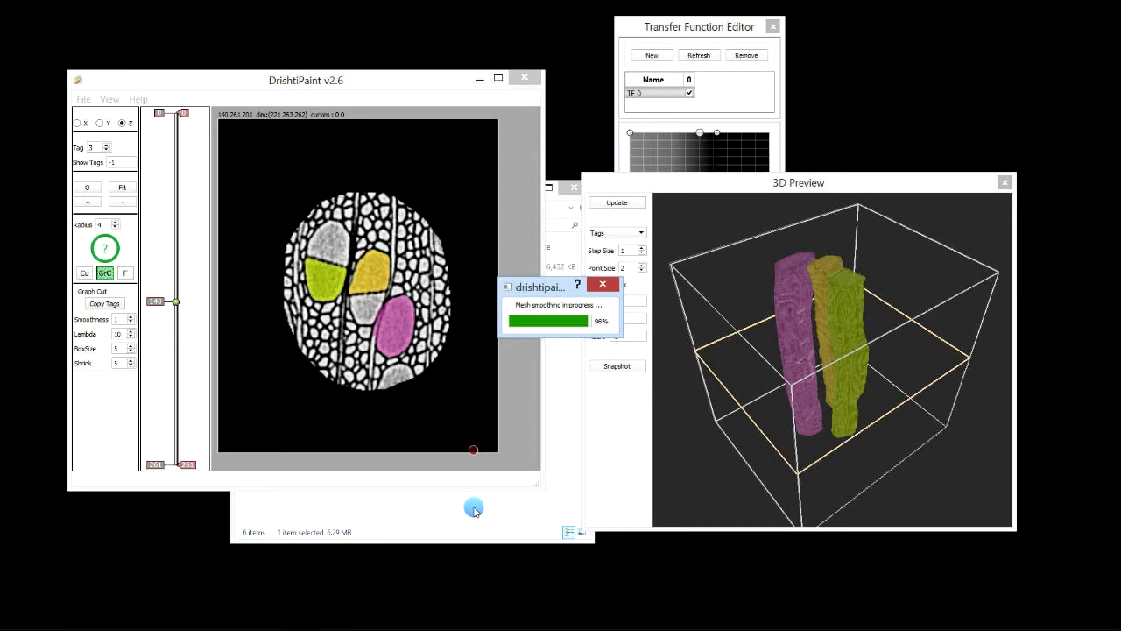
pyautogui.click(583, 332)
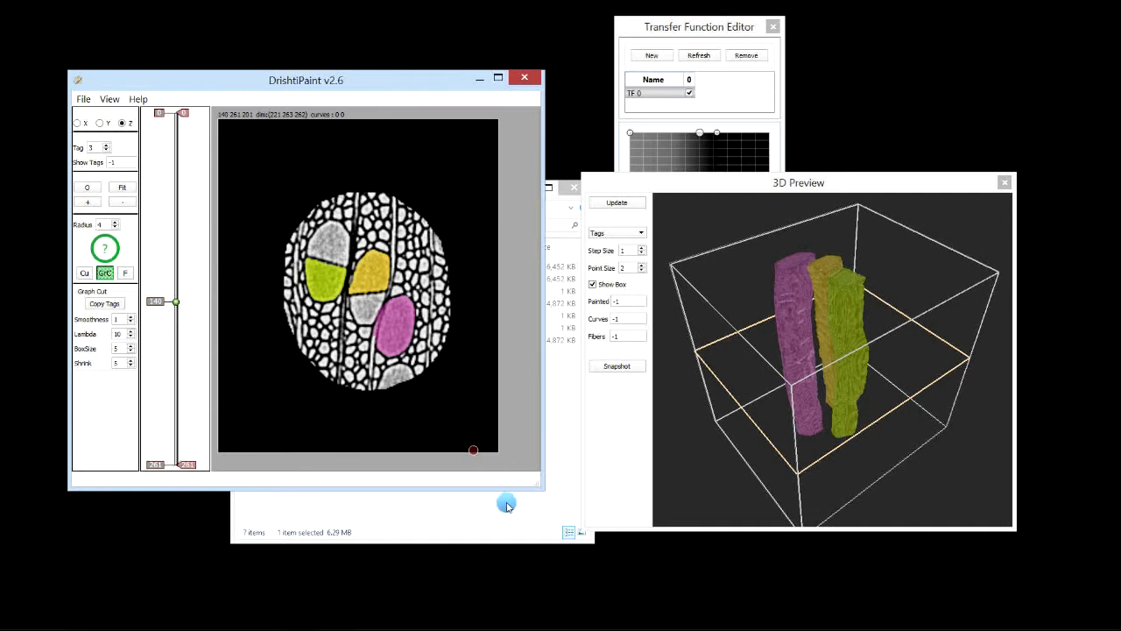
# Load tags-smooth.ply from the wood folder into the MeshLab project alongside tags-123.ply.
pyautogui.click(505, 500)
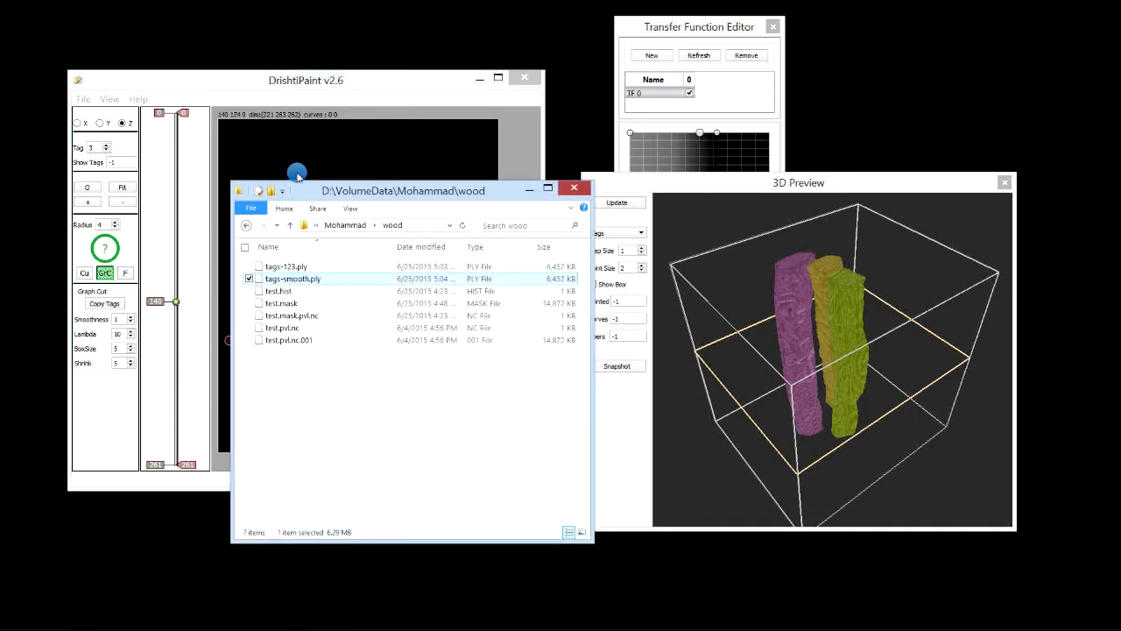
pyautogui.moveTo(643, 147); pyautogui.dragTo(904, 142)
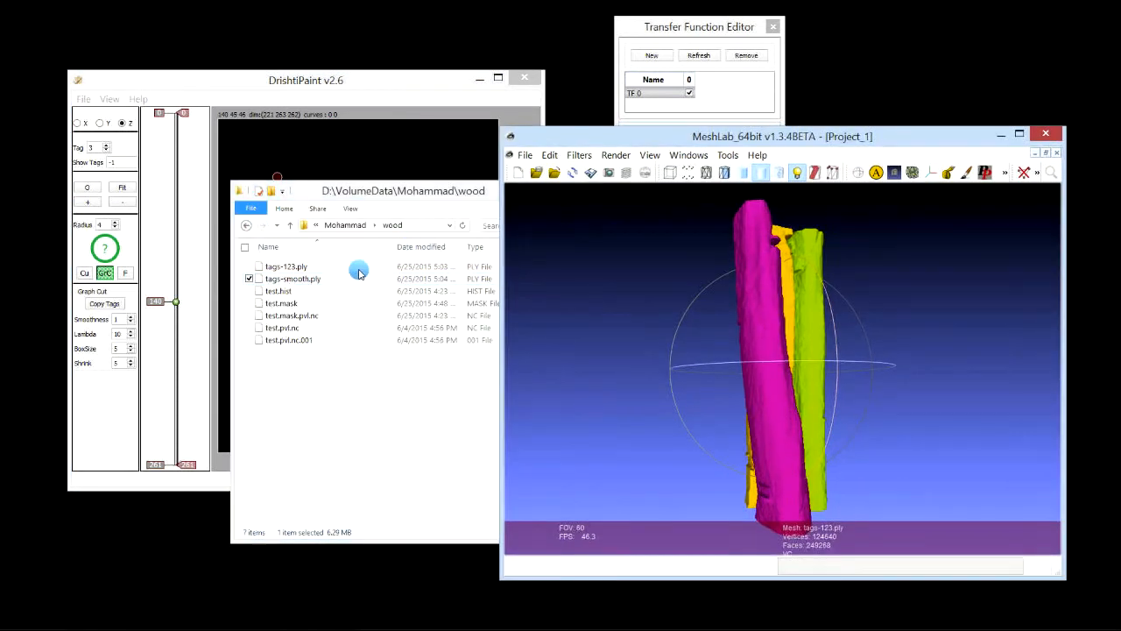
pyautogui.moveTo(316, 281); pyautogui.dragTo(760, 321)
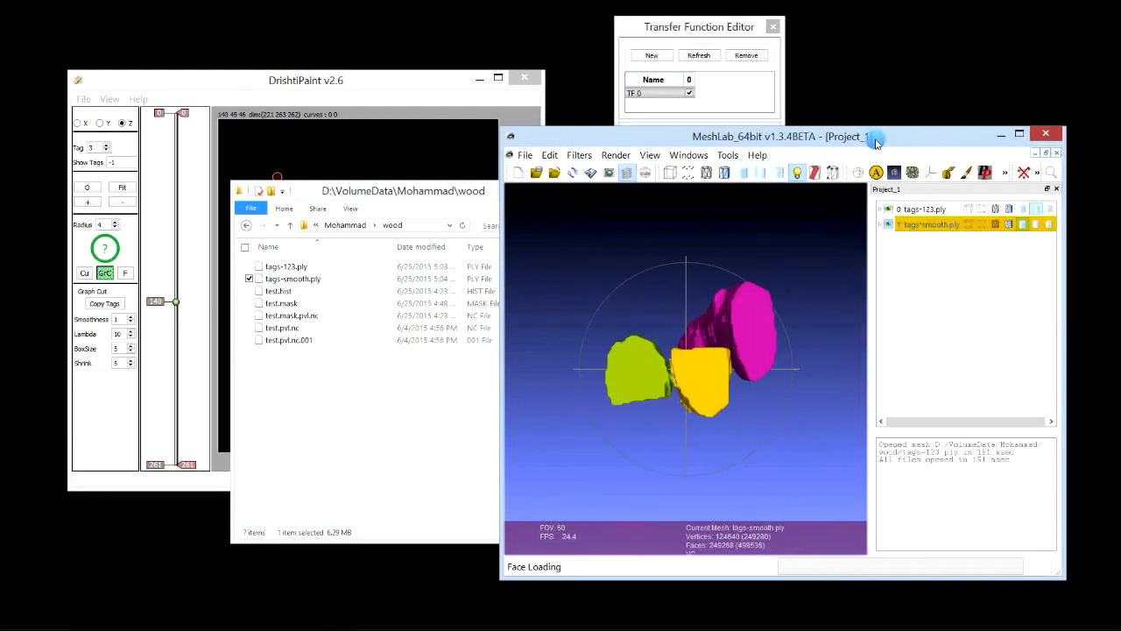
pyautogui.moveTo(888, 135); pyautogui.dragTo(710, 139)
# Compare the overall surfaces of tags-123.ply and tags-smooth.ply by toggling their visibility from several viewing angles.
pyautogui.click(720, 215)
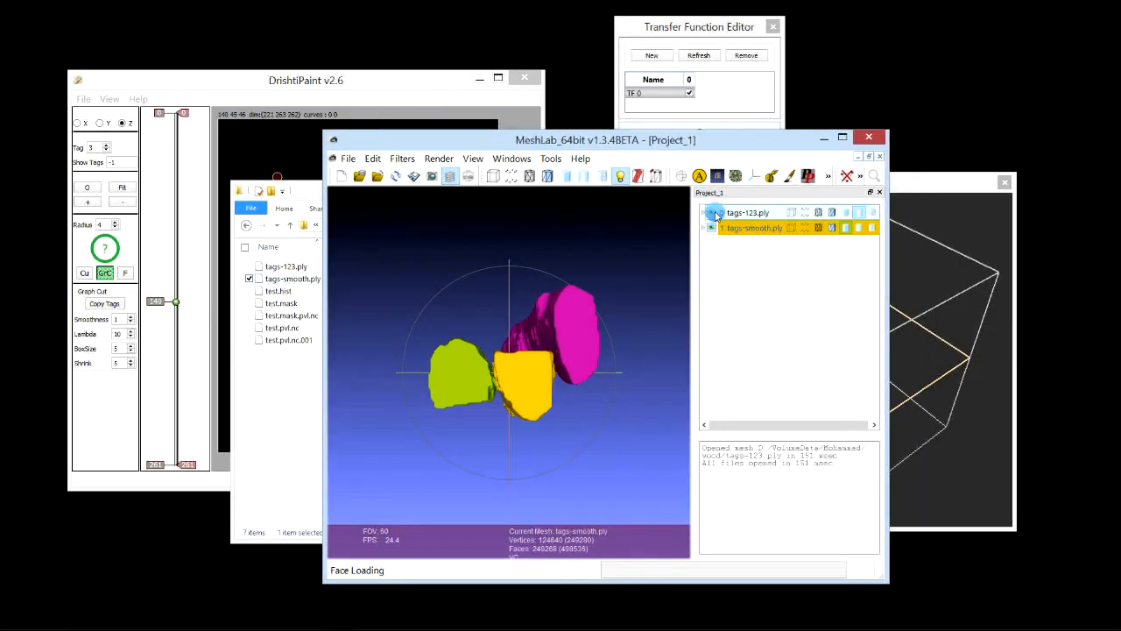
pyautogui.moveTo(500, 388); pyautogui.dragTo(751, 264)
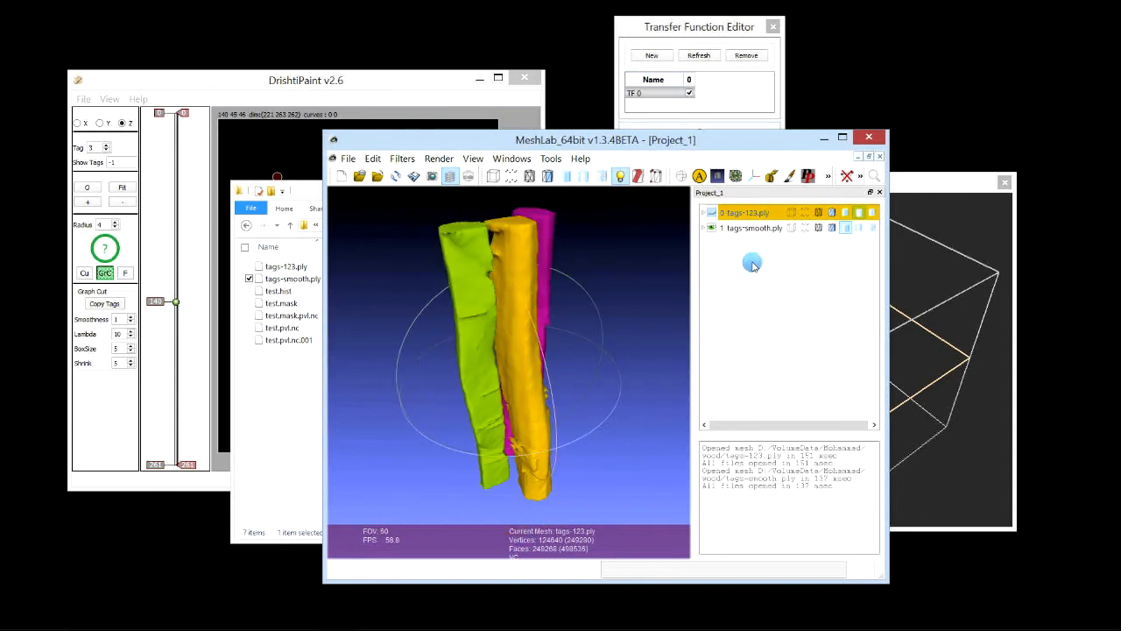
pyautogui.click(712, 214)
pyautogui.click(711, 214)
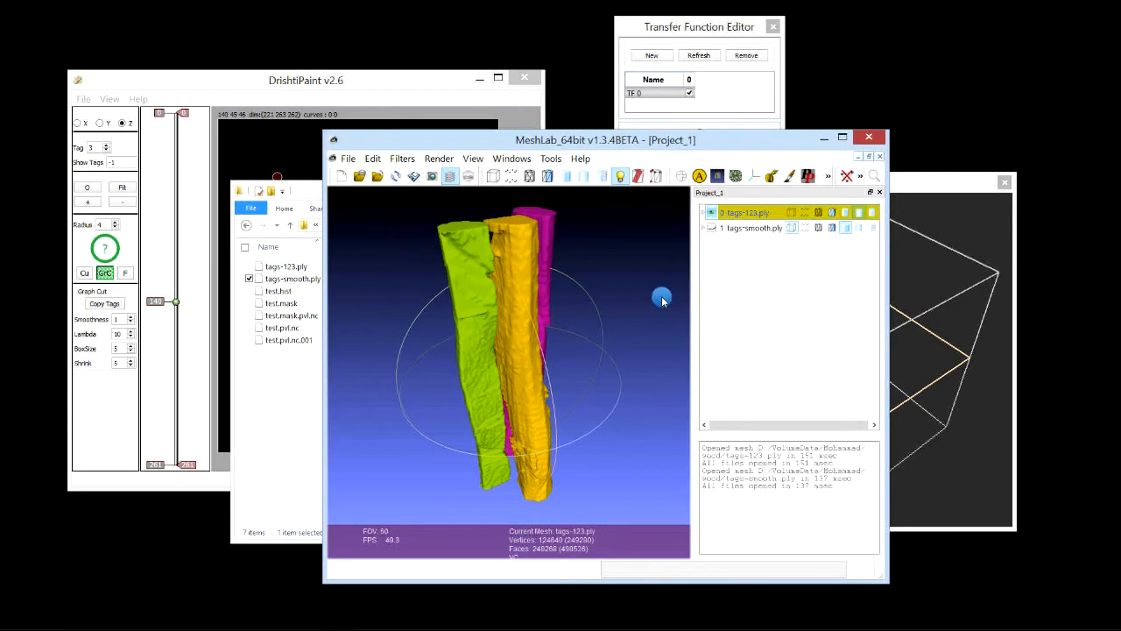
pyautogui.moveTo(663, 295); pyautogui.dragTo(665, 263)
pyautogui.click(714, 228)
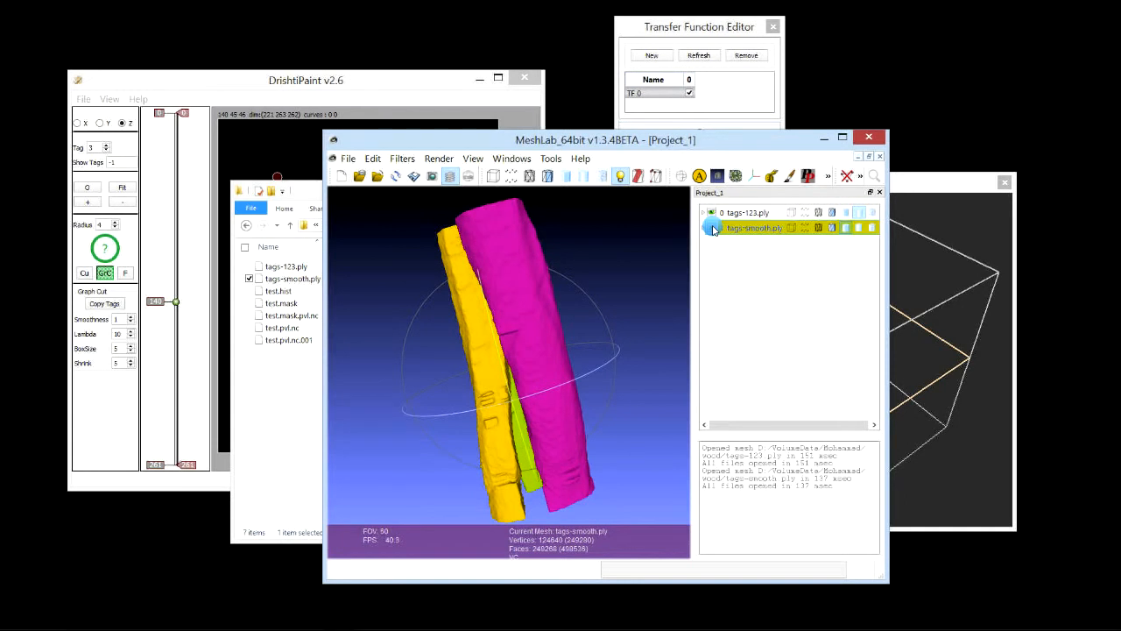
pyautogui.click(713, 214)
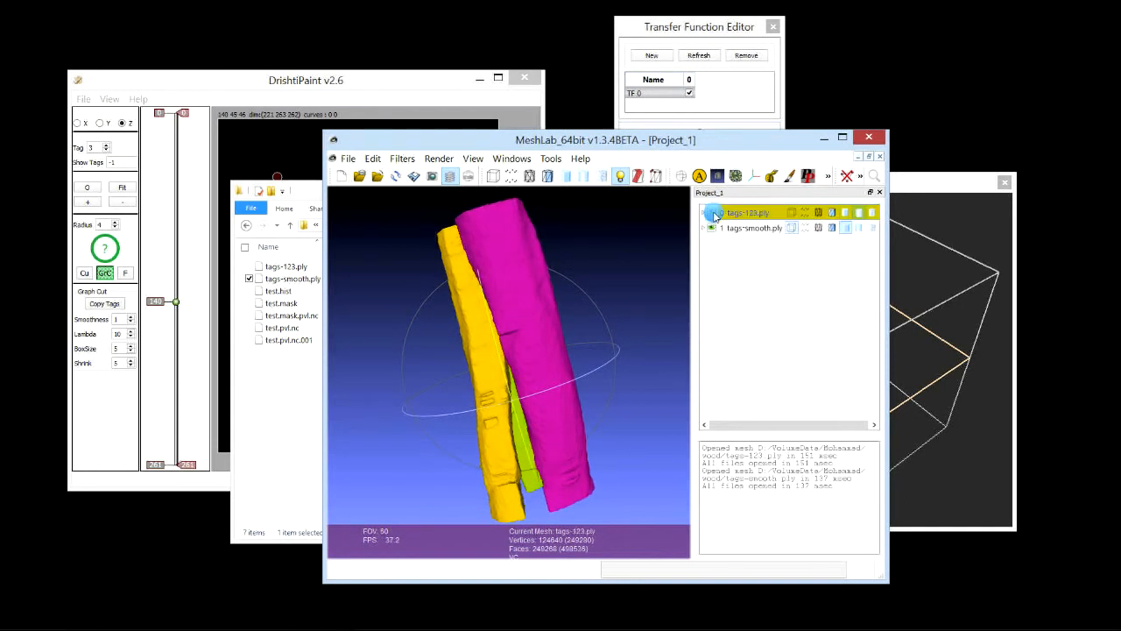
# Examine the ends and surface detail of both meshes up close, toggling tags-smooth.ply for comparison.
pyautogui.moveTo(492, 424); pyautogui.dragTo(553, 358)
pyautogui.moveTo(571, 398); pyautogui.dragTo(586, 348)
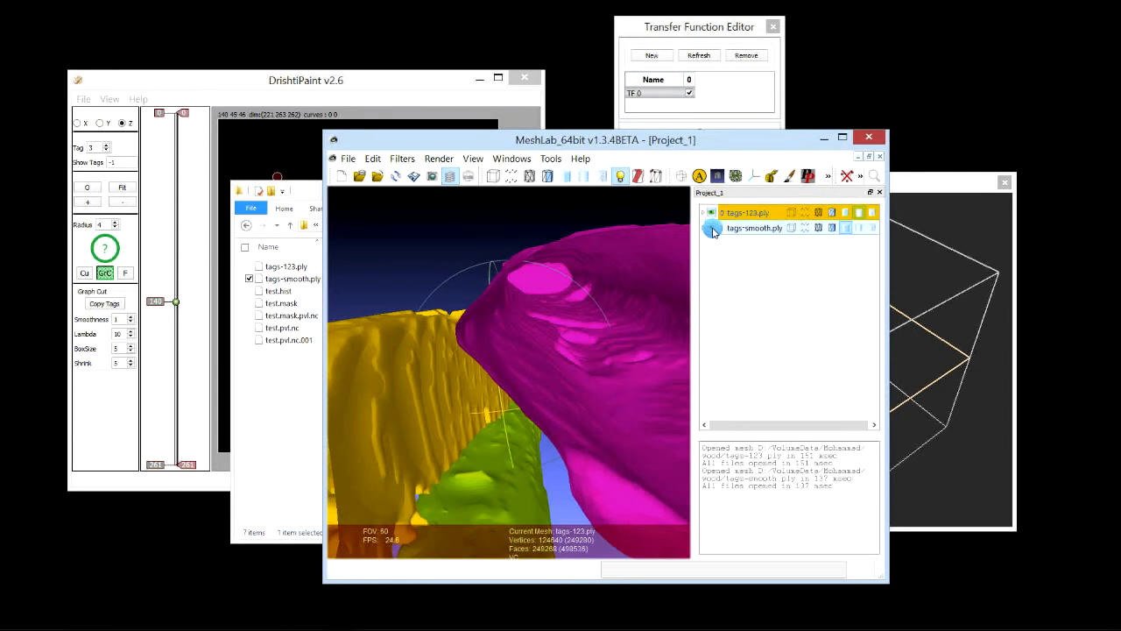
pyautogui.click(714, 230)
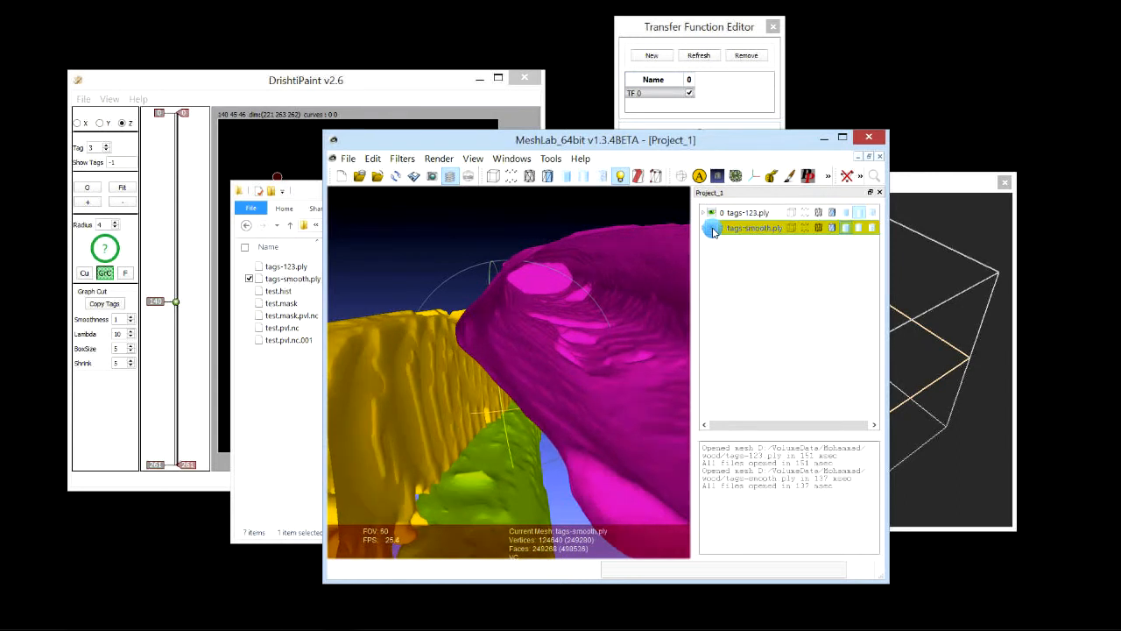
pyautogui.moveTo(515, 386); pyautogui.dragTo(520, 377)
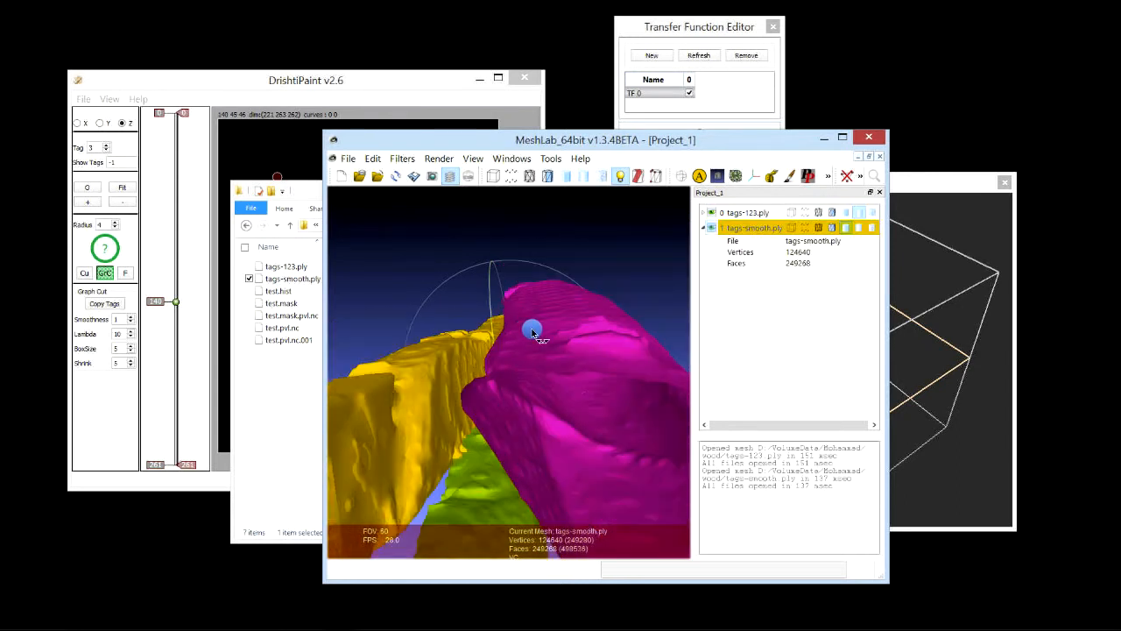
pyautogui.moveTo(535, 333); pyautogui.dragTo(701, 281)
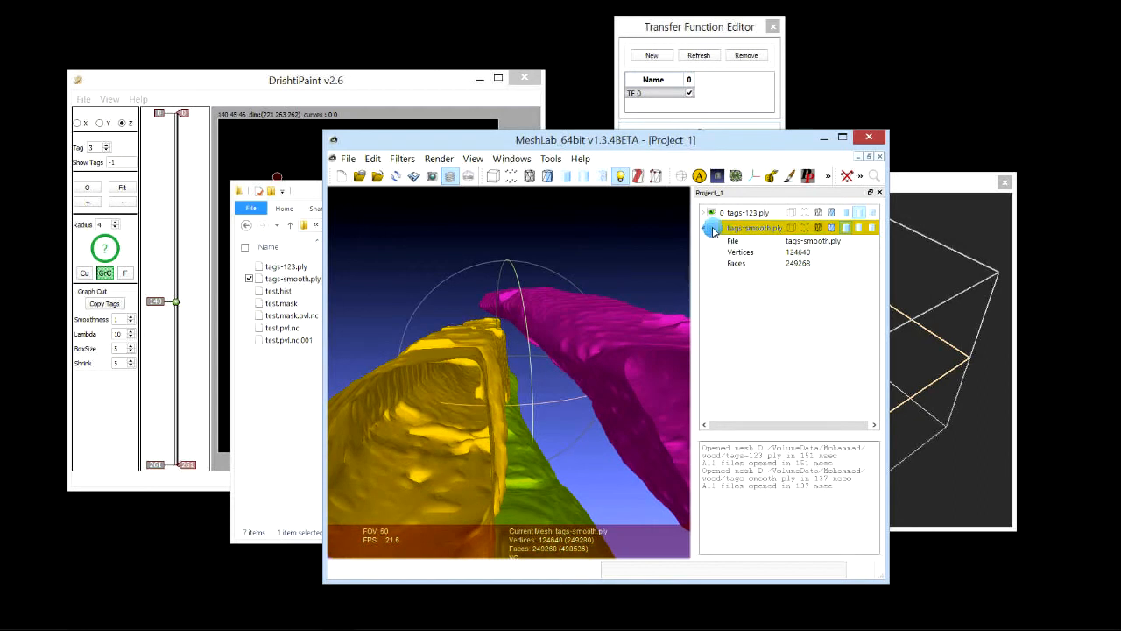
# Compare the full meshes tags-123.ply and tags-smooth.ply once more by changing the viewing angle and toggling their visibility.
pyautogui.moveTo(448, 384); pyautogui.dragTo(702, 235)
pyautogui.click(703, 227)
pyautogui.click(712, 213)
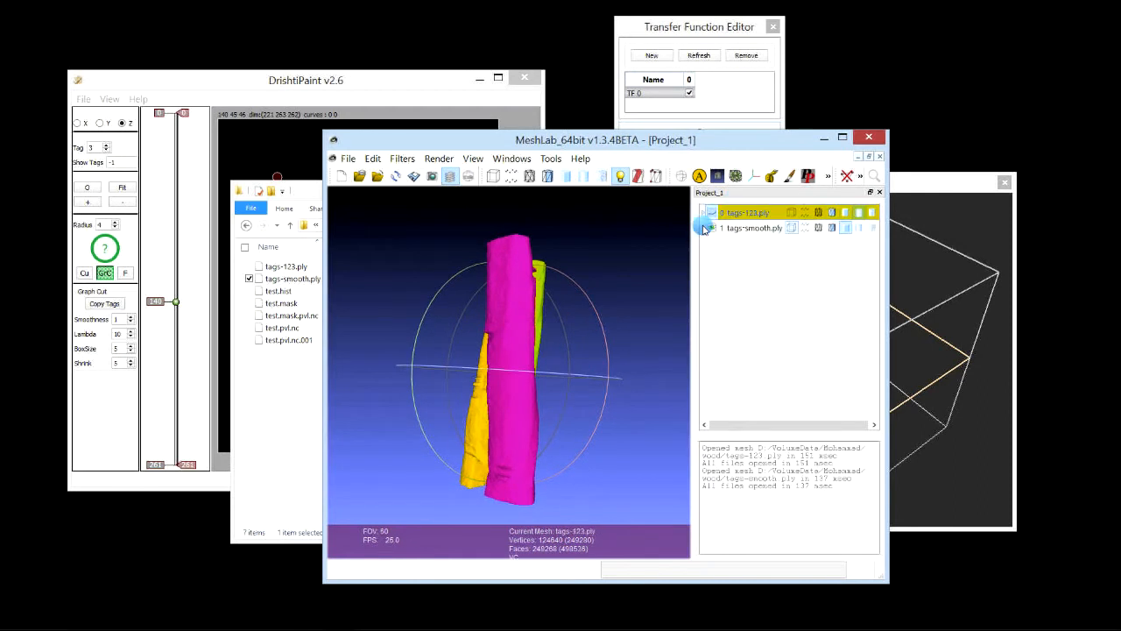
pyautogui.moveTo(510, 366); pyautogui.dragTo(0, 147)
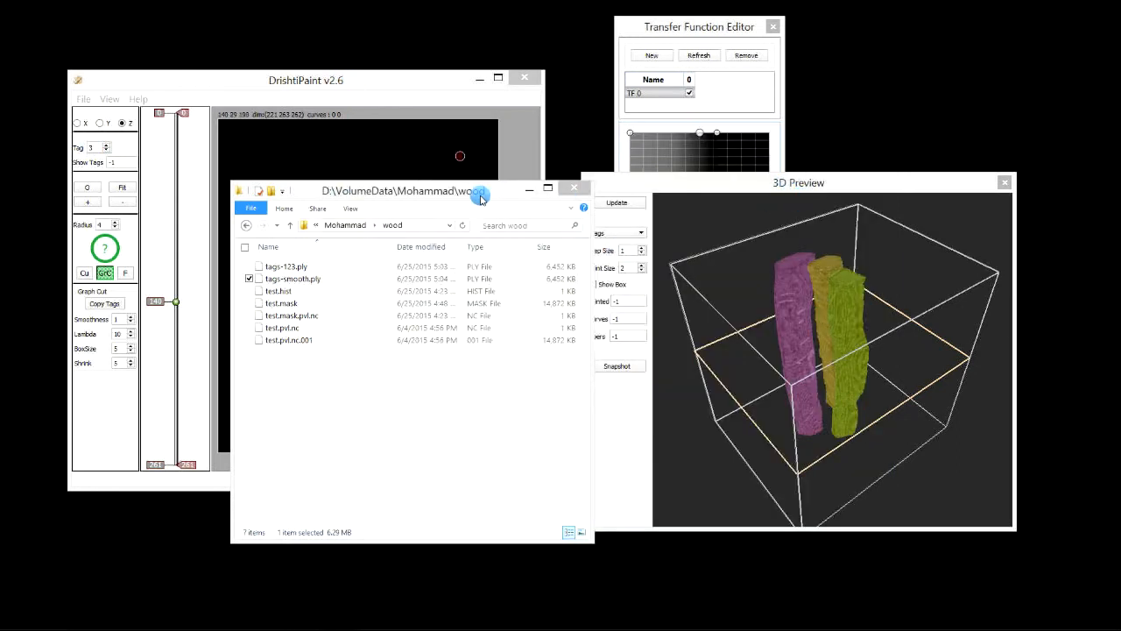
# Switch to DrishtiPaint and start a mesh export of the tagged region for tag numbers 1 2.
pyautogui.moveTo(481, 199); pyautogui.dragTo(472, 250)
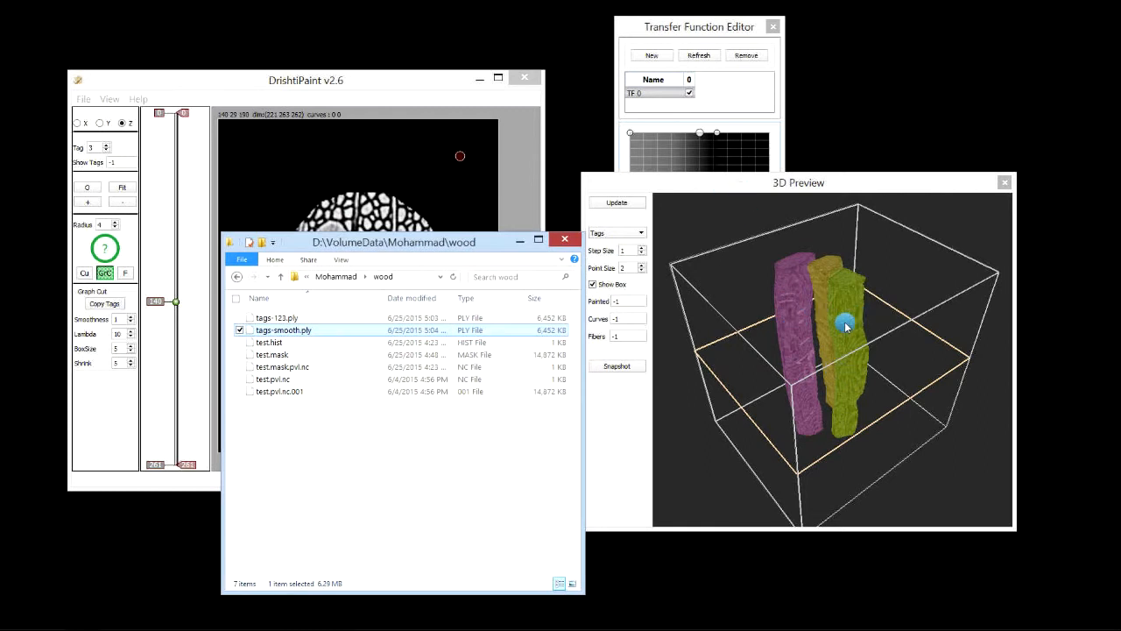
pyautogui.click(343, 81)
pyautogui.click(83, 99)
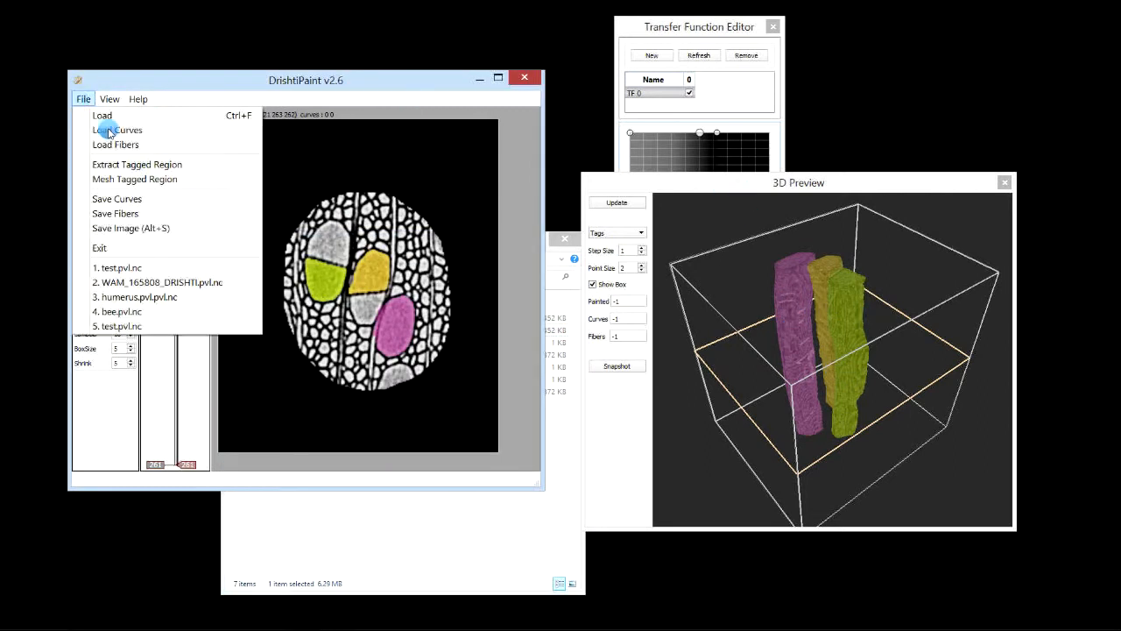
pyautogui.click(127, 179)
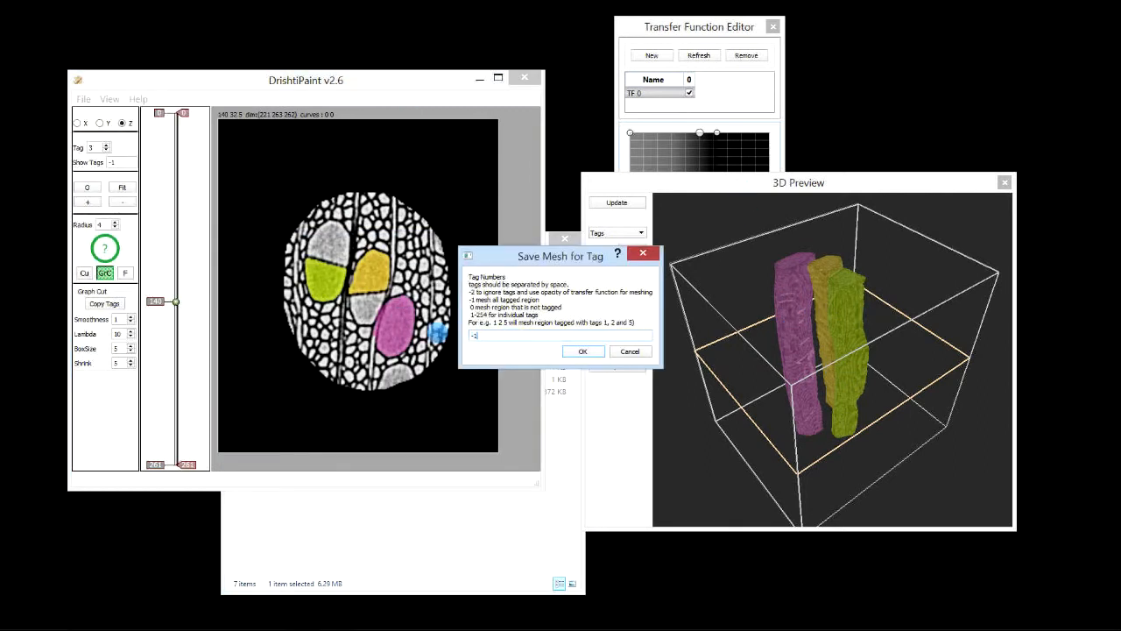
pyautogui.doubleClick(481, 334)
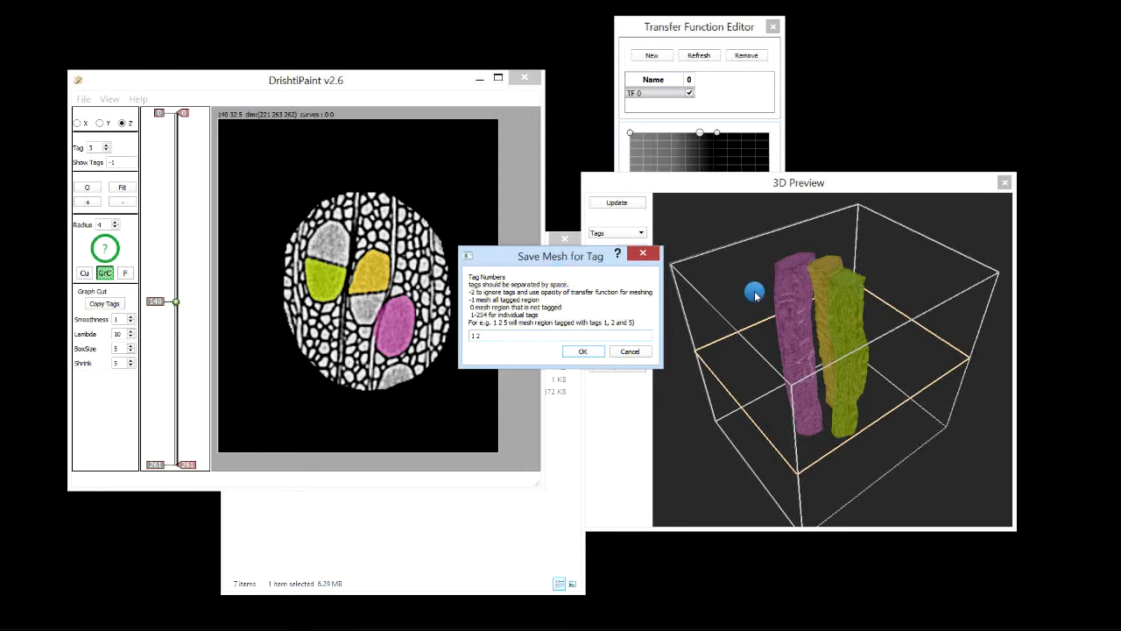
pyautogui.click(583, 351)
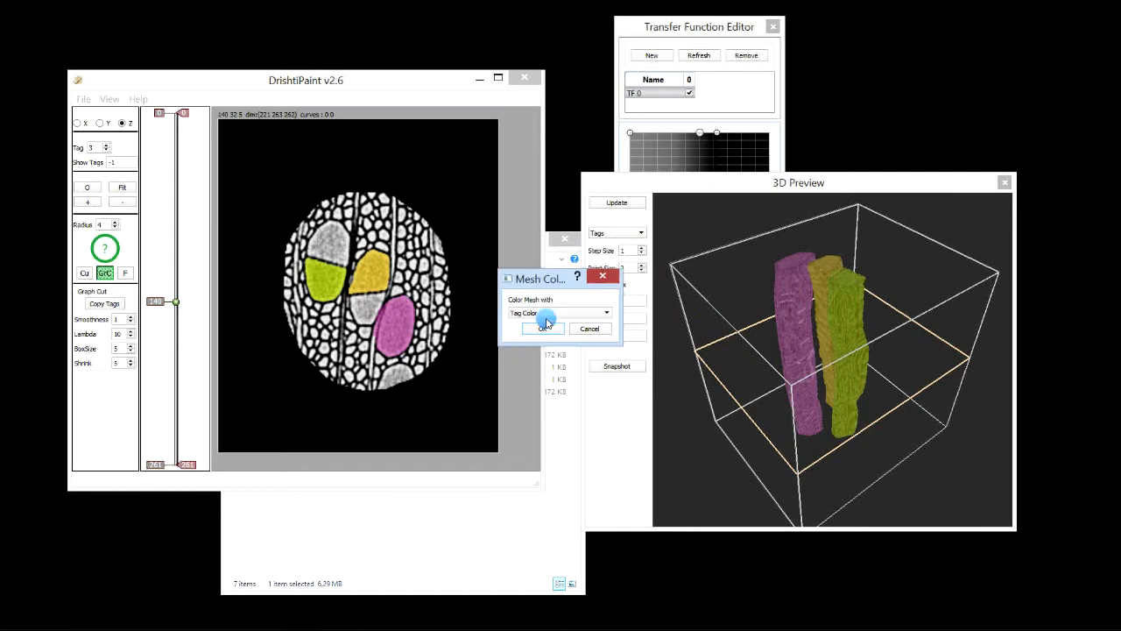
# Choose Tag Color + Transfer Function as the colouring for the mesh.
pyautogui.click(545, 316)
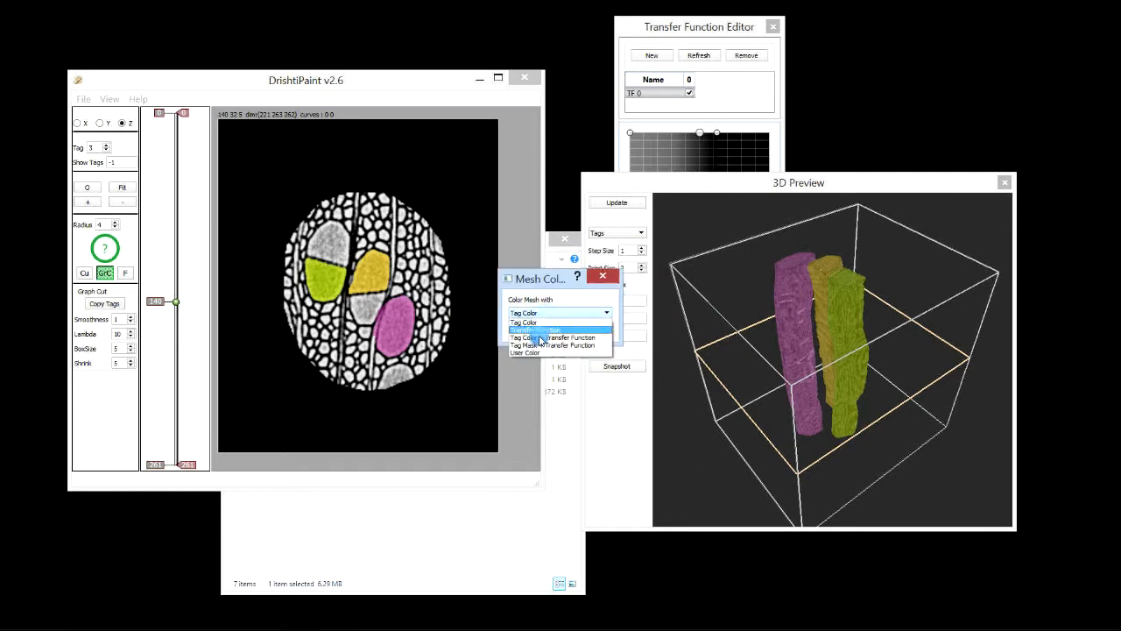
pyautogui.click(546, 340)
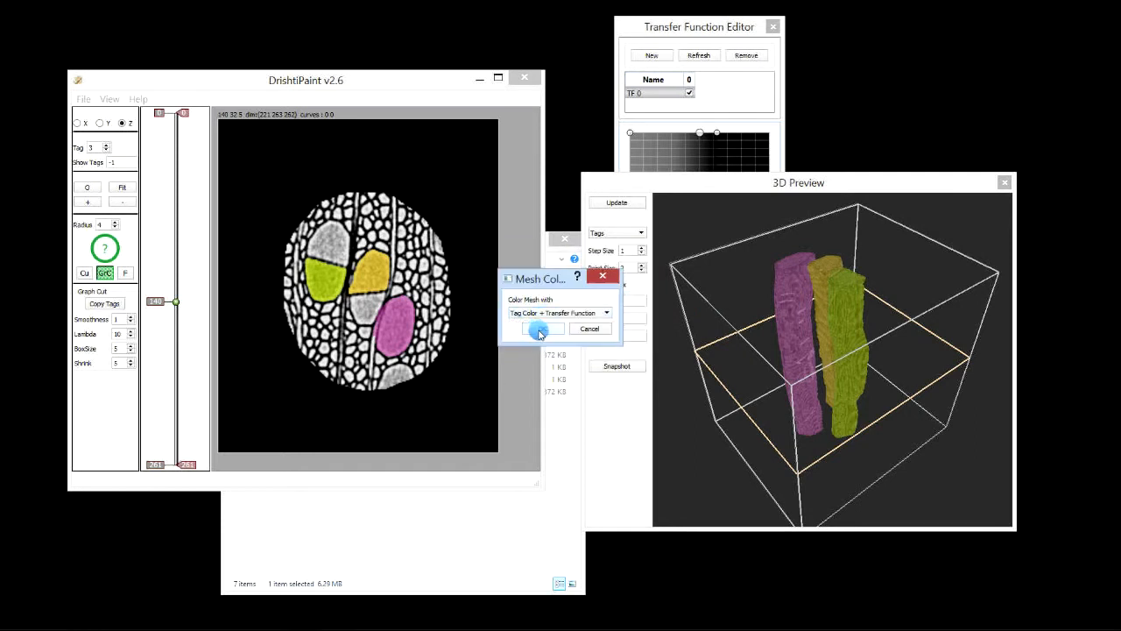
pyautogui.click(537, 327)
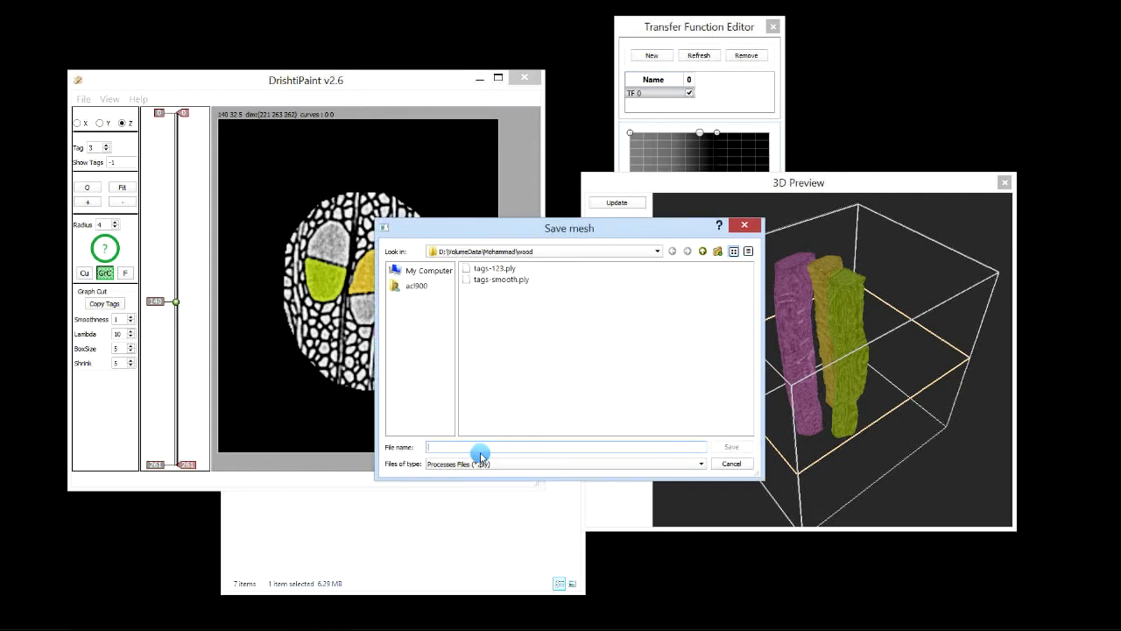
# Save the mesh as tags-12 in the wood folder, accept the smoothing setting and finish generating it.
pyautogui.write('tags-')
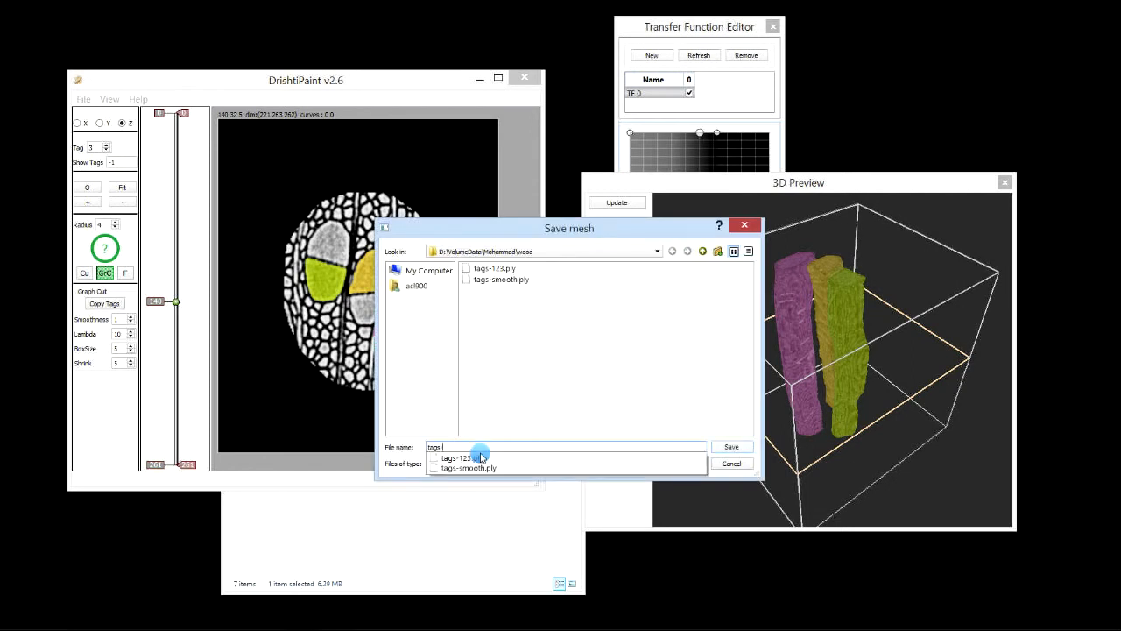
pyautogui.write('12')
pyautogui.press('Return')
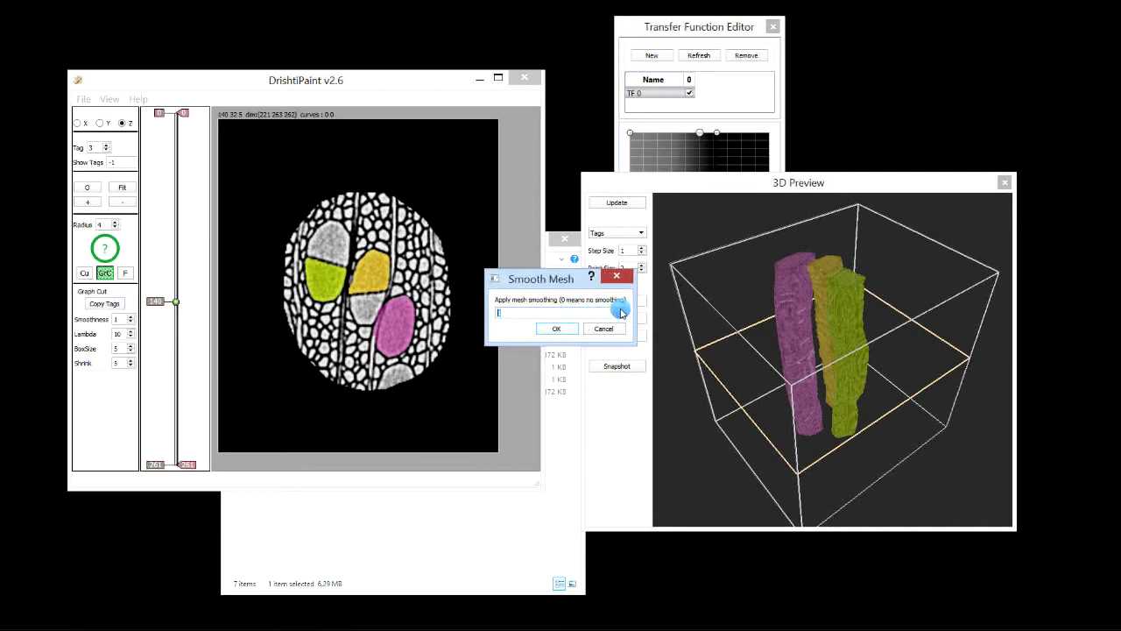
pyautogui.click(555, 329)
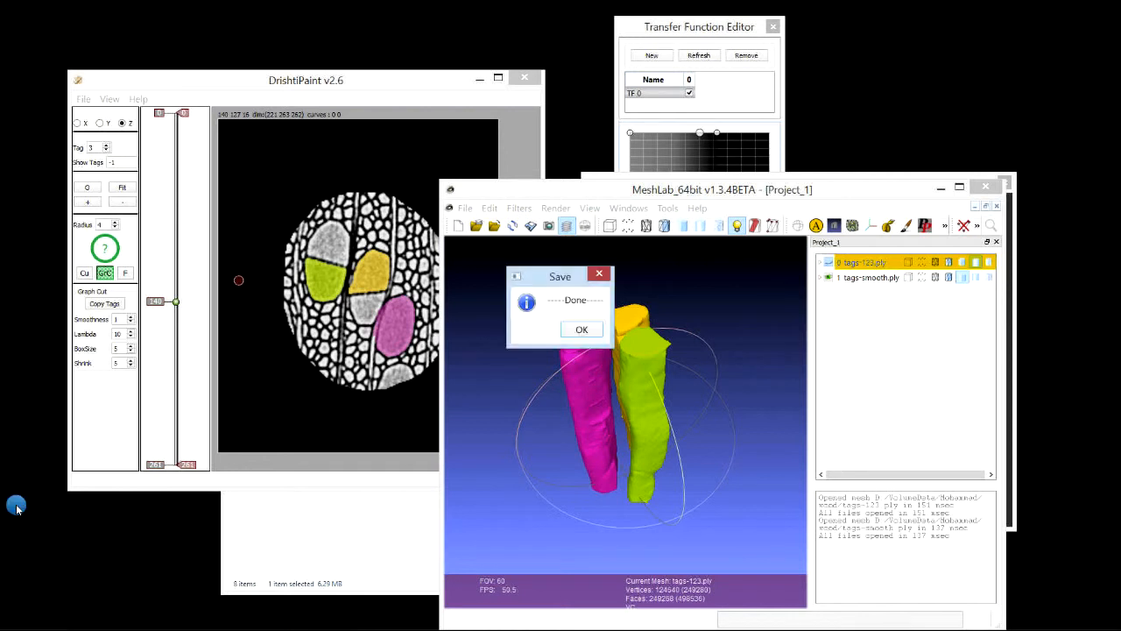
pyautogui.click(582, 328)
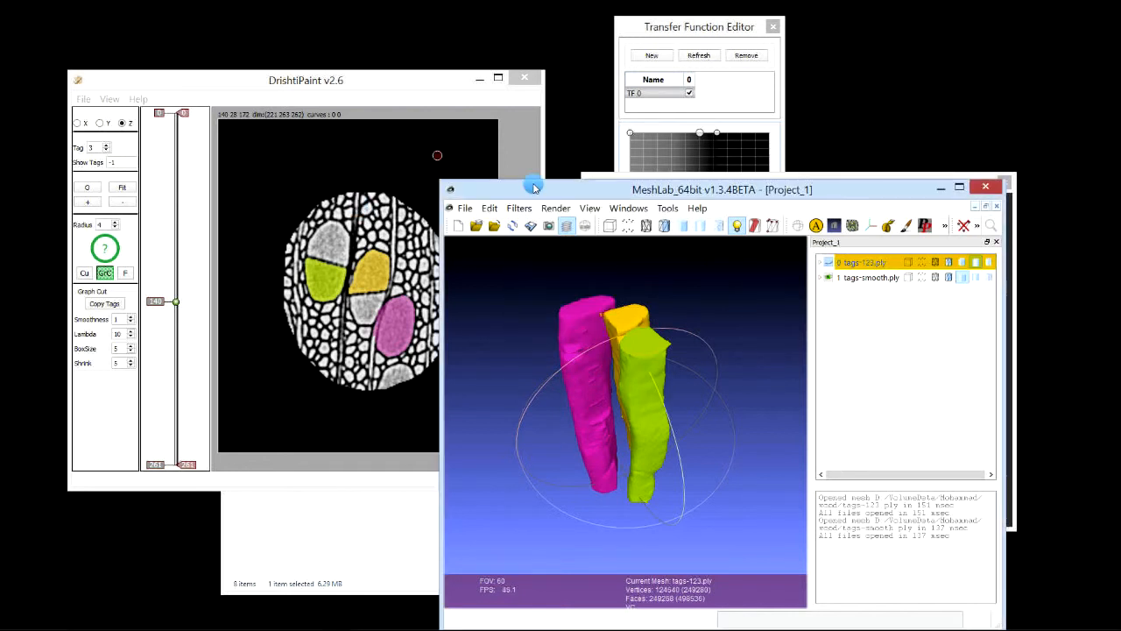
# Load tags-12.ply from the wood folder into the MeshLab project.
pyautogui.click(311, 543)
pyautogui.moveTo(274, 318); pyautogui.dragTo(659, 352)
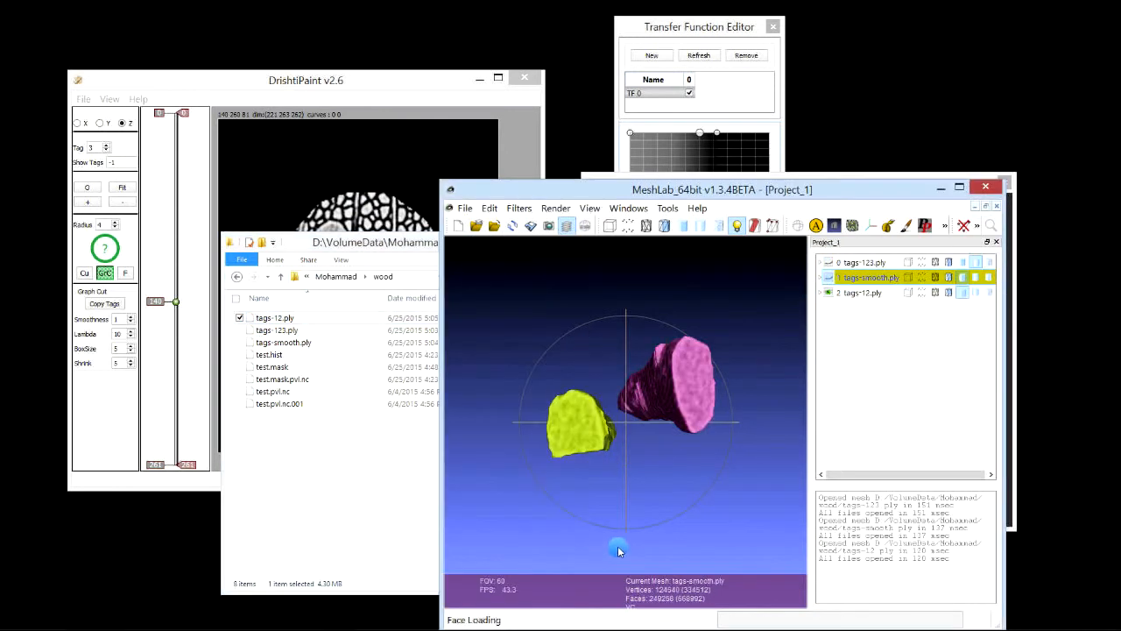
# Examine the ends and surface colouring of tags-12.ply up close and from several angles, toggling tags-smooth.ply.
pyautogui.moveTo(586, 430); pyautogui.dragTo(635, 318)
pyautogui.scroll(5, 704, 377)
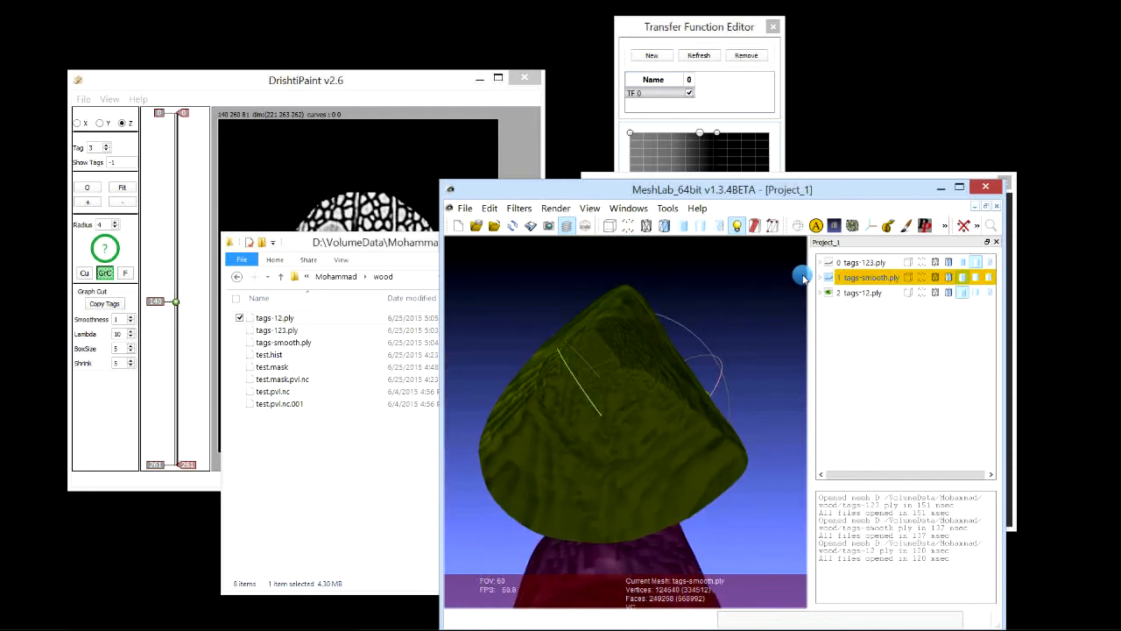
pyautogui.click(828, 279)
pyautogui.click(829, 279)
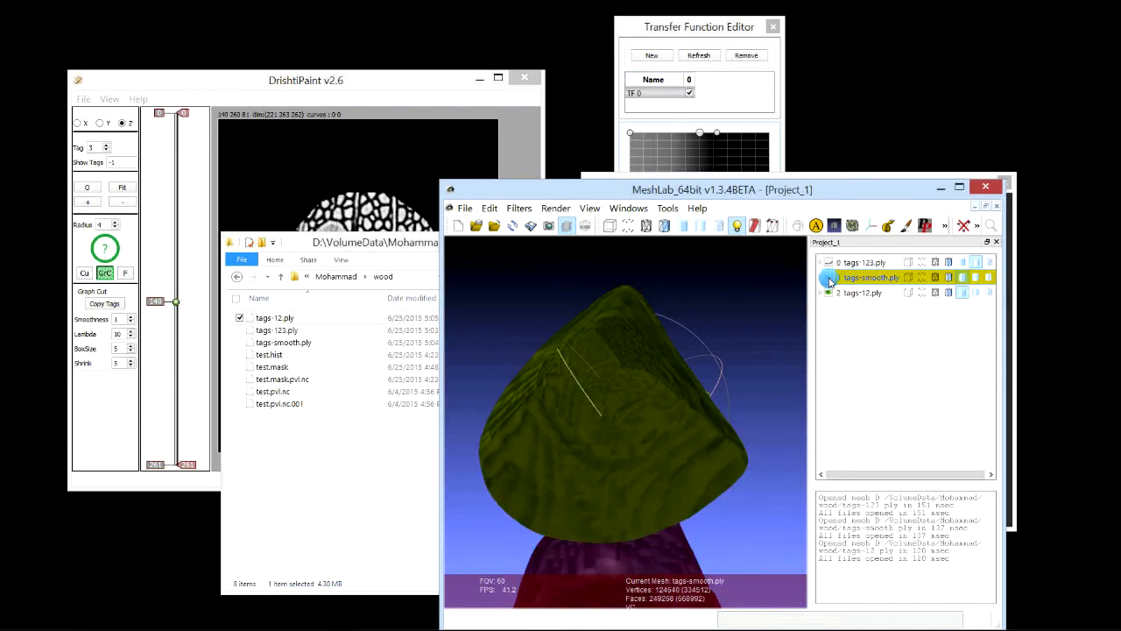
pyautogui.click(829, 278)
pyautogui.click(829, 278)
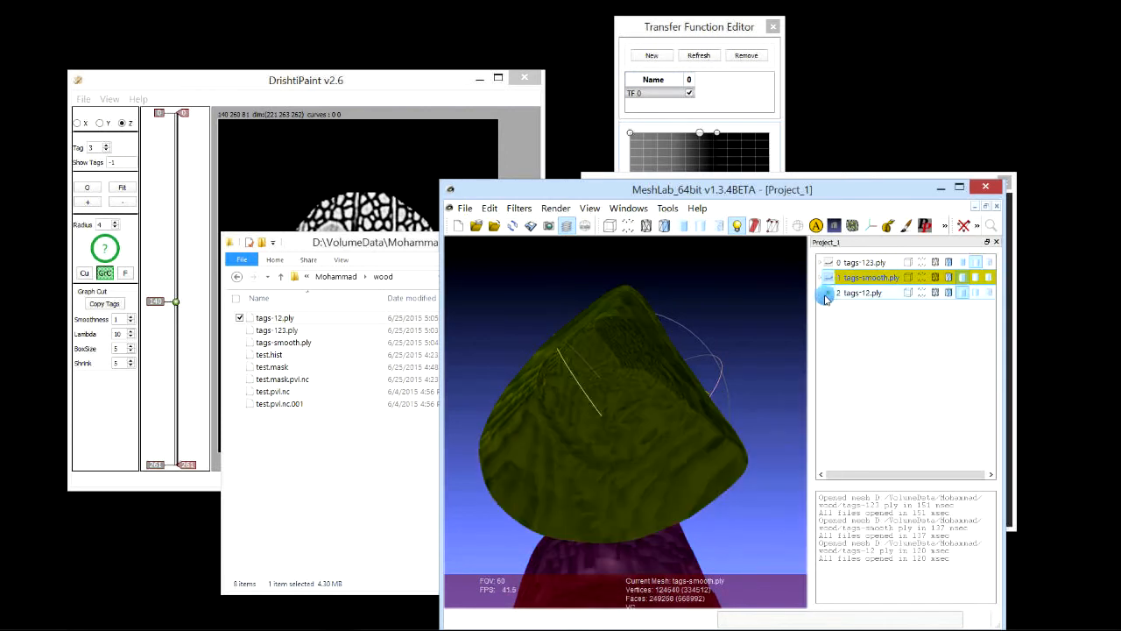
pyautogui.moveTo(718, 350); pyautogui.dragTo(582, 403)
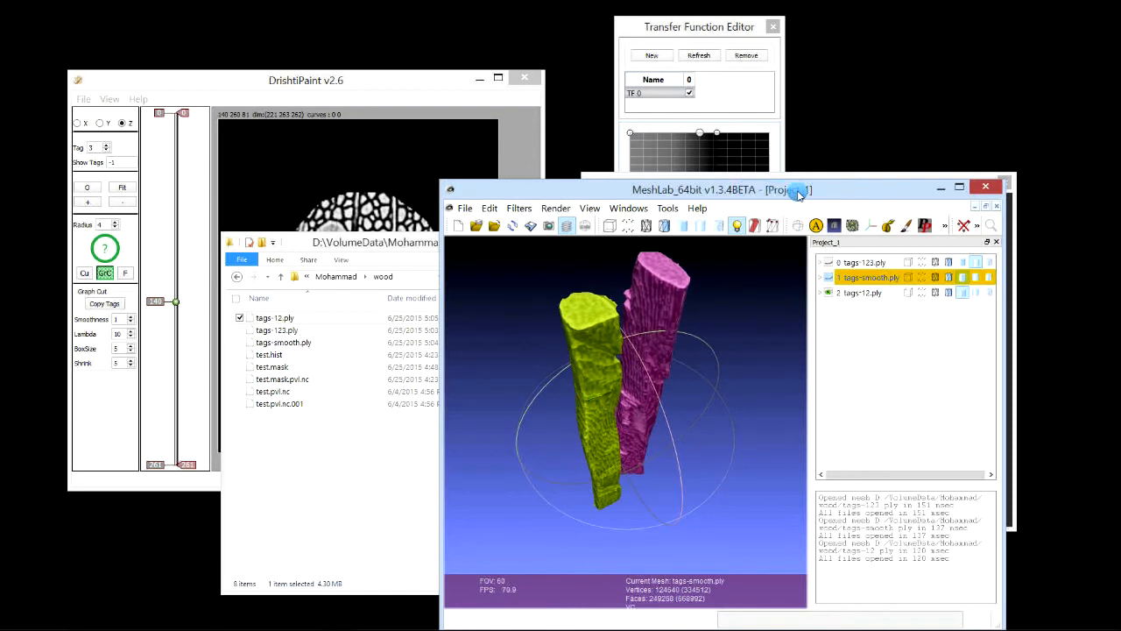
# Back in DrishtiPaint, remove the middle stop from TF 0's colour gradient and check the result at slice 101.
pyautogui.moveTo(797, 191); pyautogui.dragTo(0, 215)
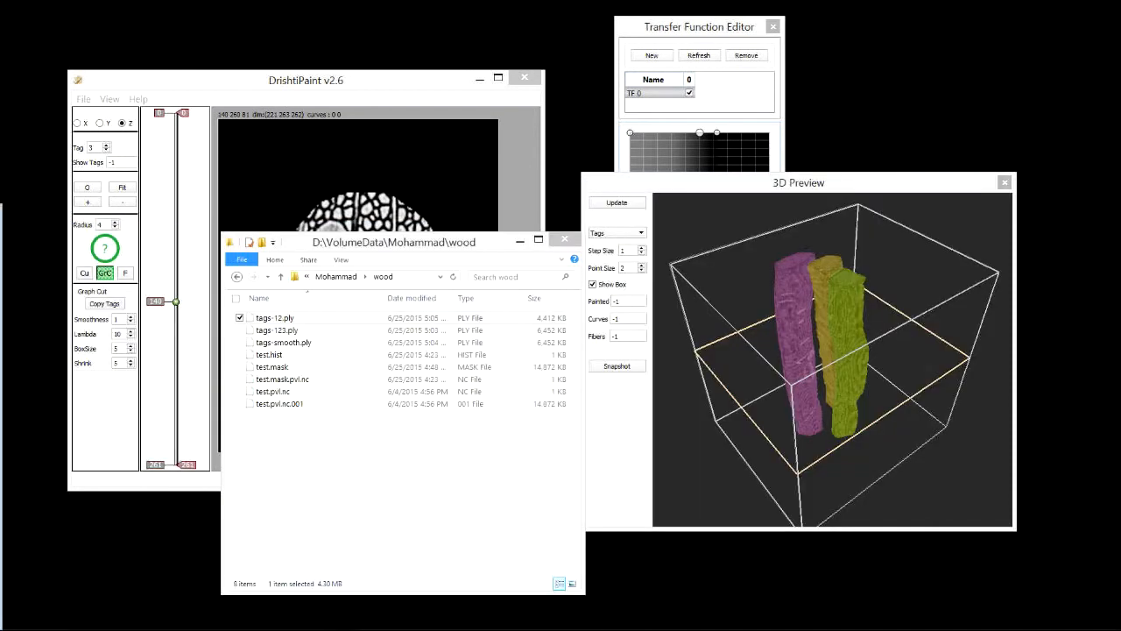
pyautogui.click(252, 85)
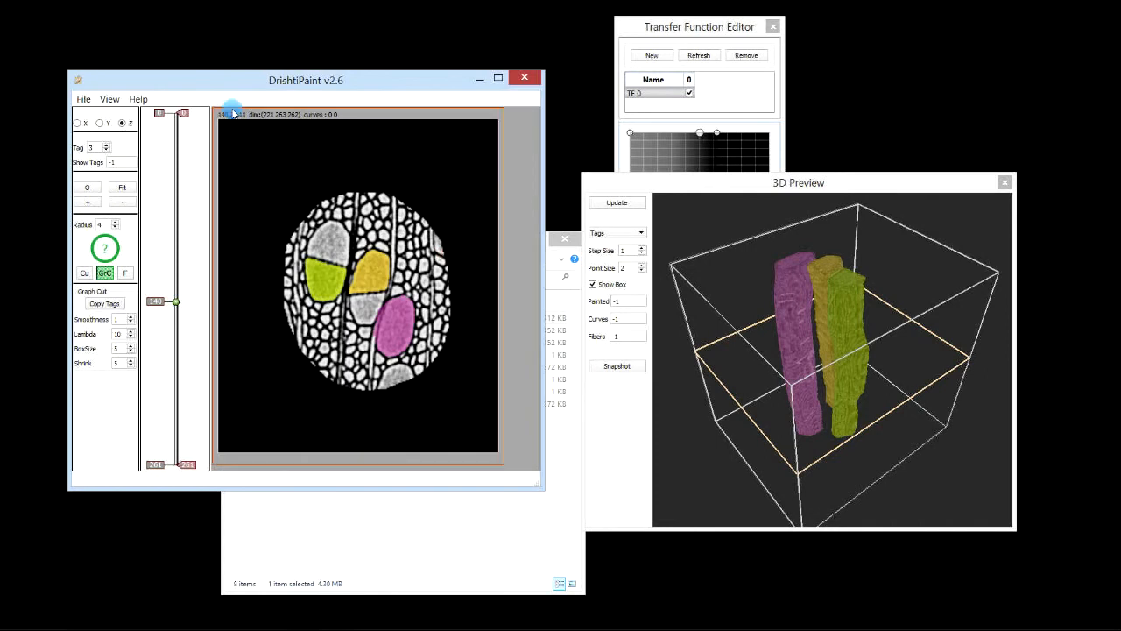
pyautogui.click(693, 25)
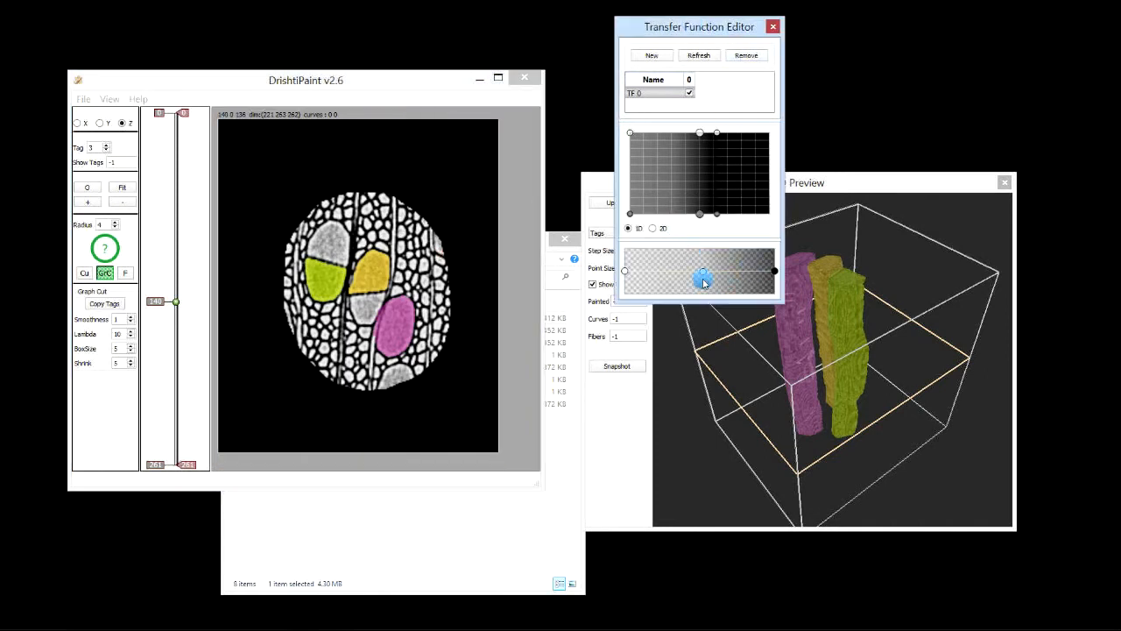
pyautogui.moveTo(717, 273); pyautogui.dragTo(779, 259)
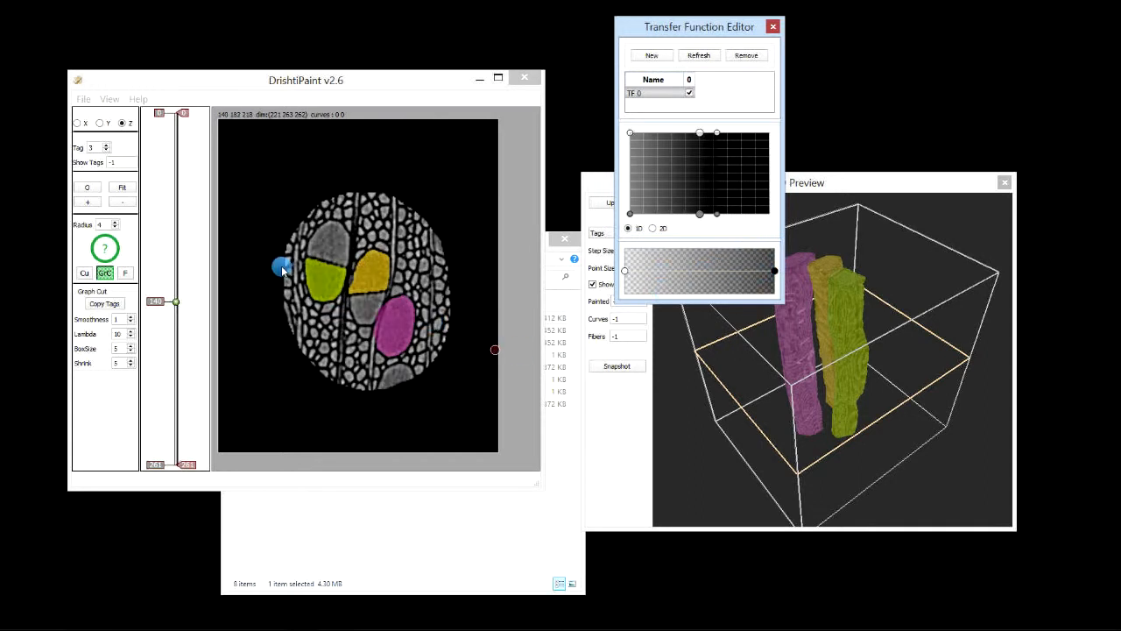
pyautogui.moveTo(172, 320); pyautogui.dragTo(172, 250)
# Change the black end stop of TF 0's colour gradient to a pale yellow.
pyautogui.moveTo(776, 273); pyautogui.dragTo(777, 277)
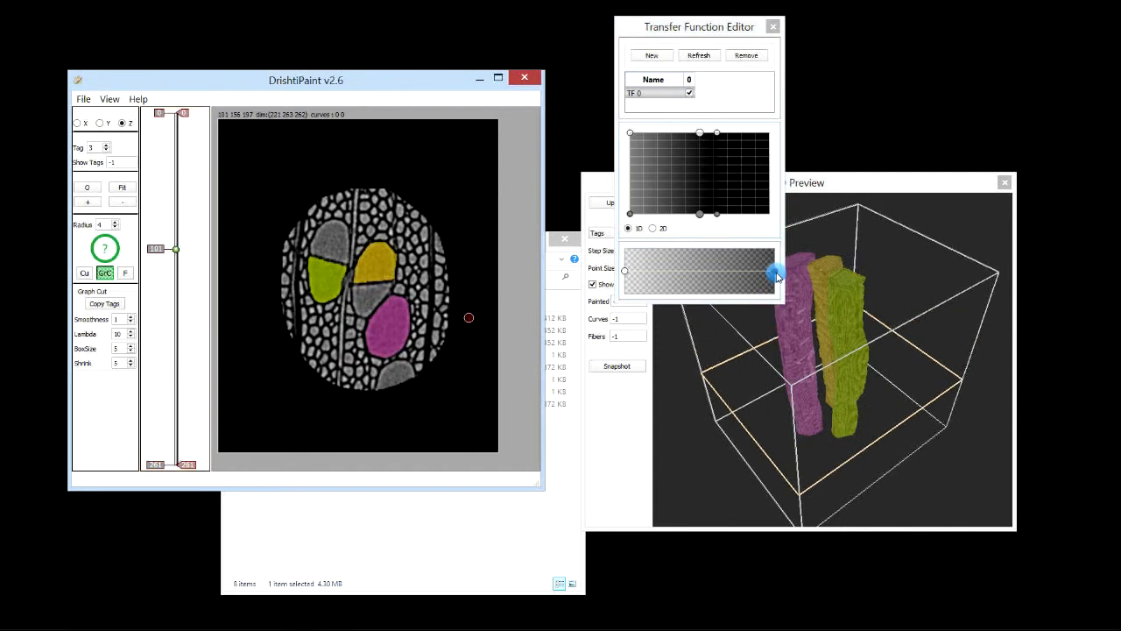
pyautogui.doubleClick(777, 277)
pyautogui.moveTo(619, 311); pyautogui.dragTo(621, 292)
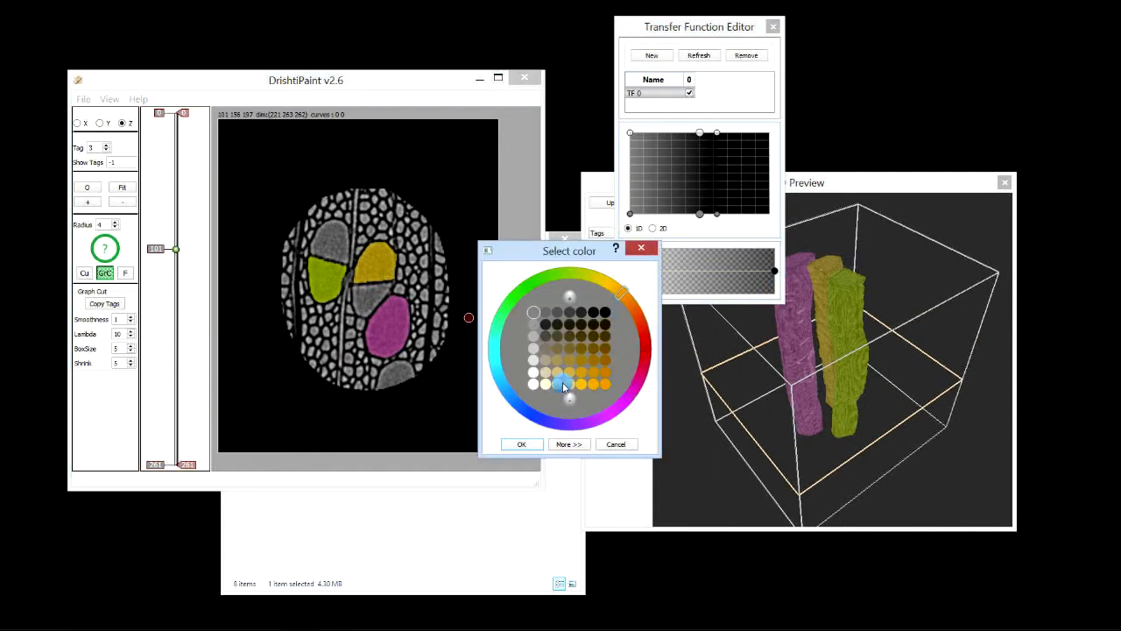
pyautogui.click(565, 387)
pyautogui.click(521, 444)
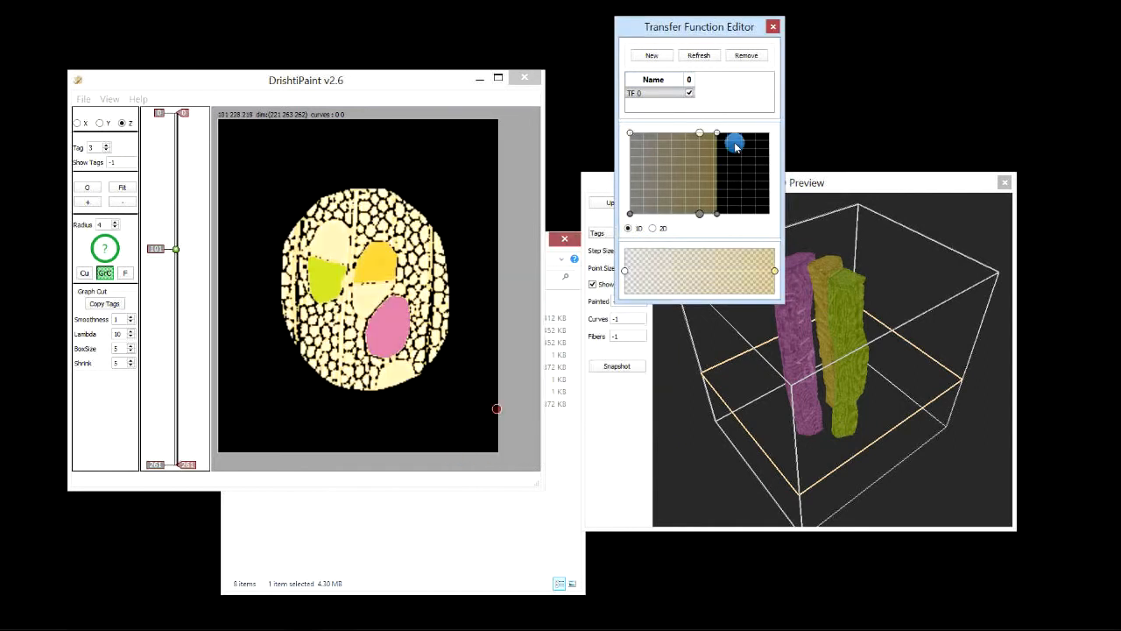
# Shift the range of transfer function TF 0 lower, placing its upper edge near the middle of the intensity axis.
pyautogui.moveTo(716, 216)
pyautogui.mouseDown()
pyautogui.moveTo(650, 215)
pyautogui.moveTo(692, 220)
pyautogui.moveTo(678, 225)
pyautogui.moveTo(696, 216)
pyautogui.mouseUp()
pyautogui.click(631, 216)
pyautogui.click(705, 216)
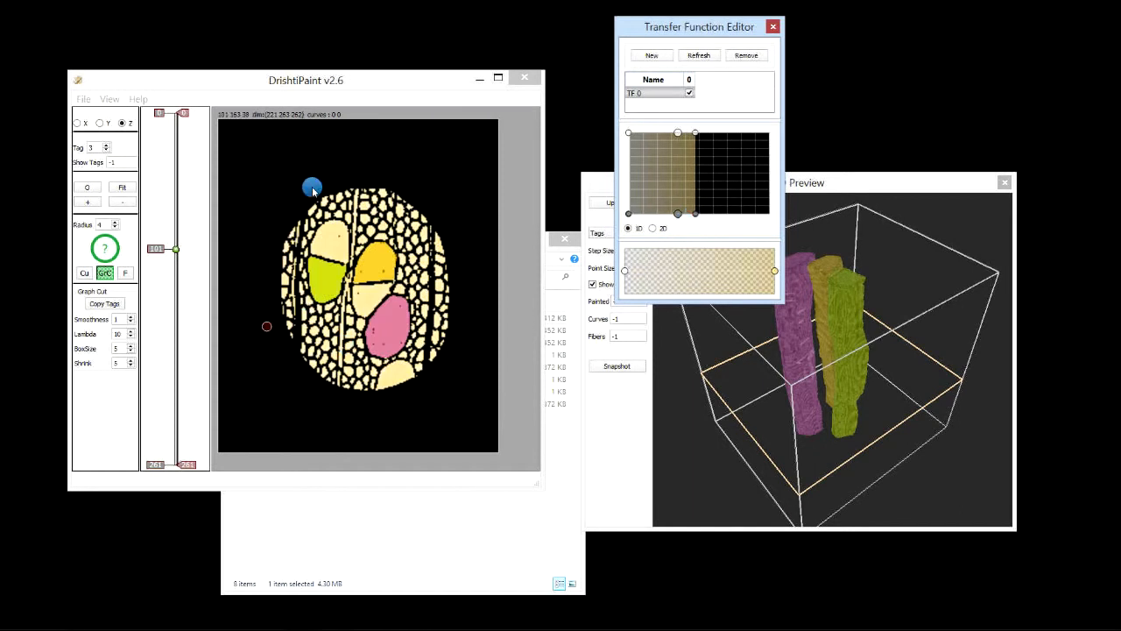
pyautogui.moveTo(695, 218); pyautogui.dragTo(697, 217)
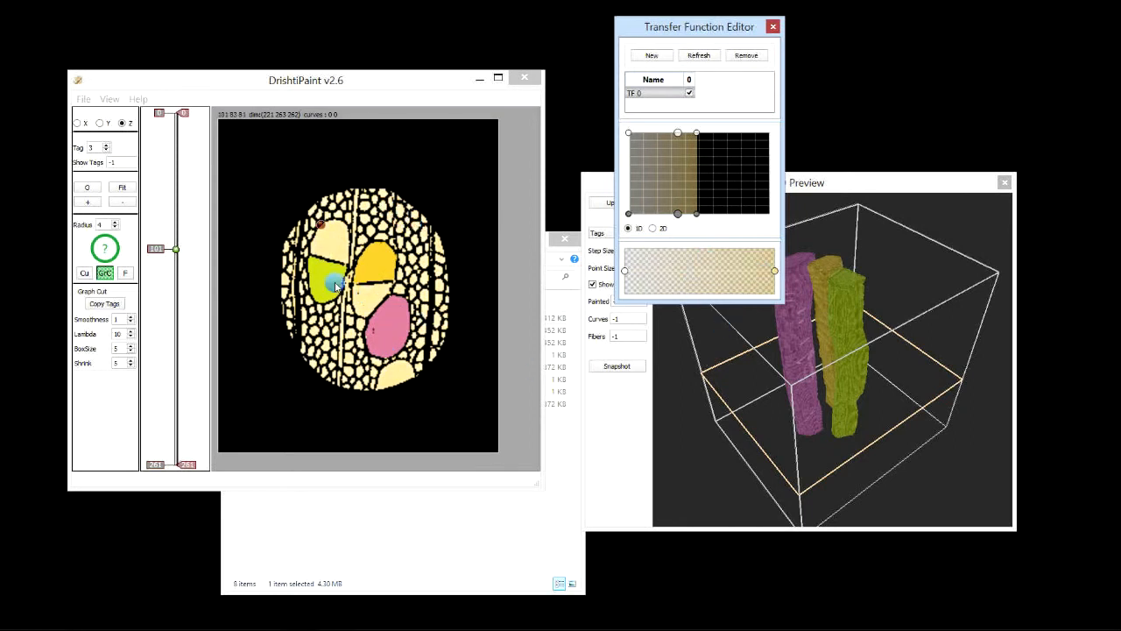
# Start another mesh export of the tagged region, replacing and confirming the tag number entry.
pyautogui.click(80, 99)
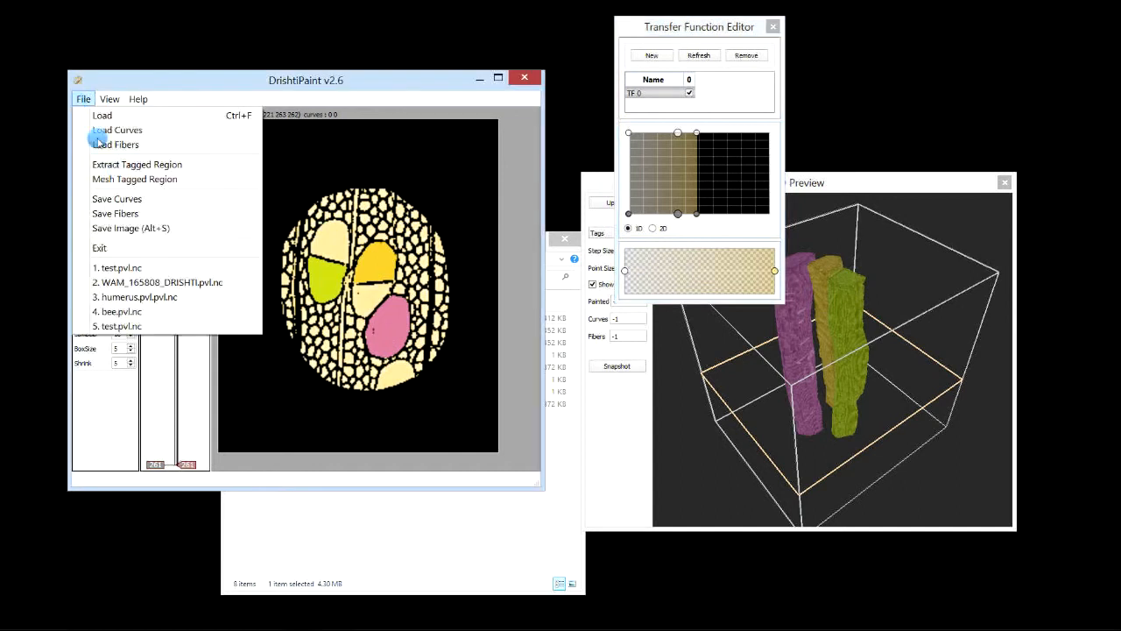
pyautogui.click(123, 180)
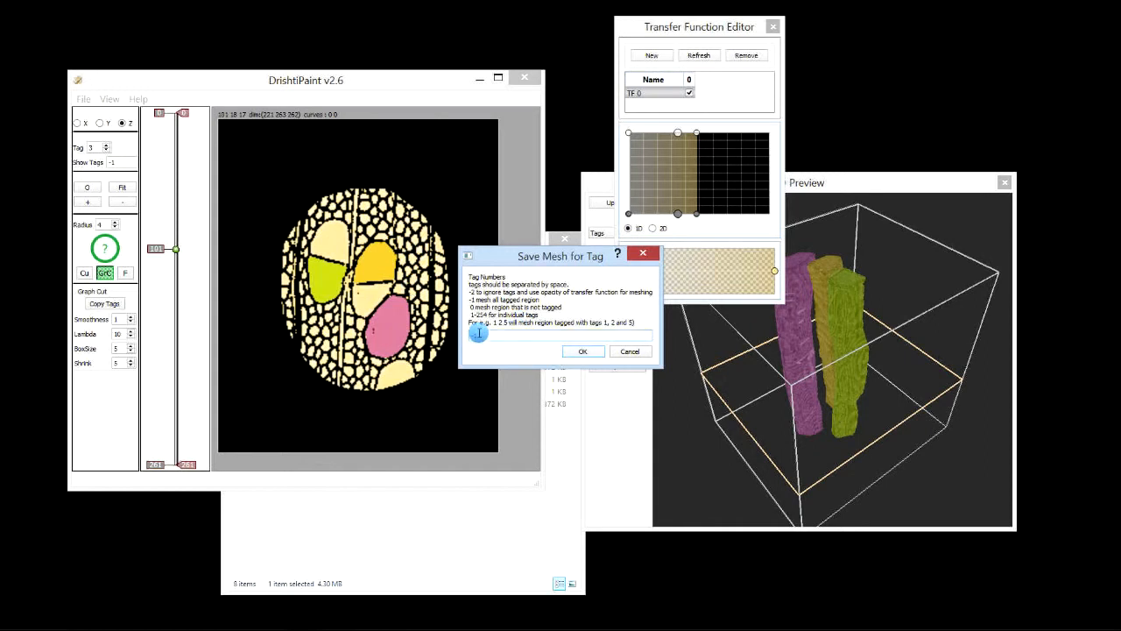
pyautogui.moveTo(480, 335); pyautogui.dragTo(418, 325)
pyautogui.press('Return')
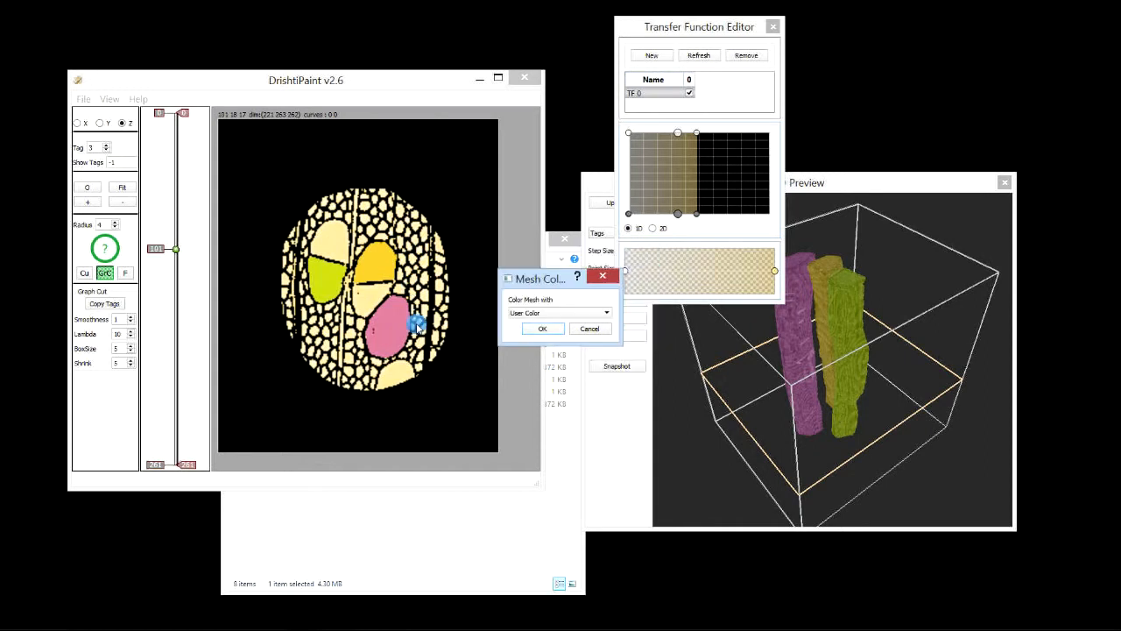
# Colour the mesh with User Color and pick a bright blue for it.
pyautogui.click(547, 329)
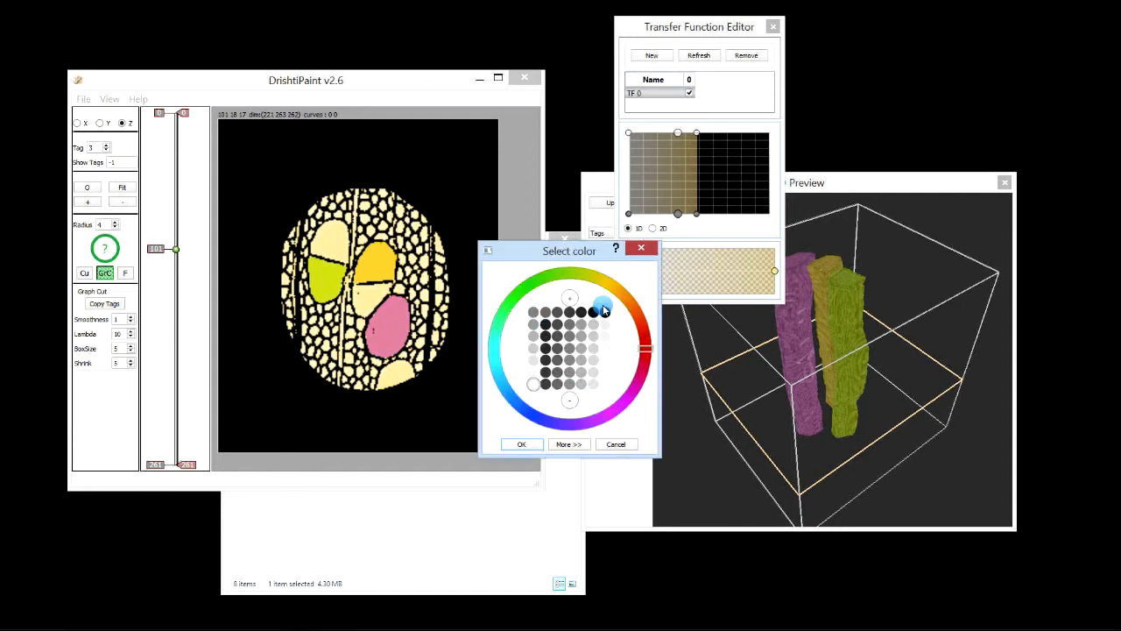
pyautogui.click(497, 379)
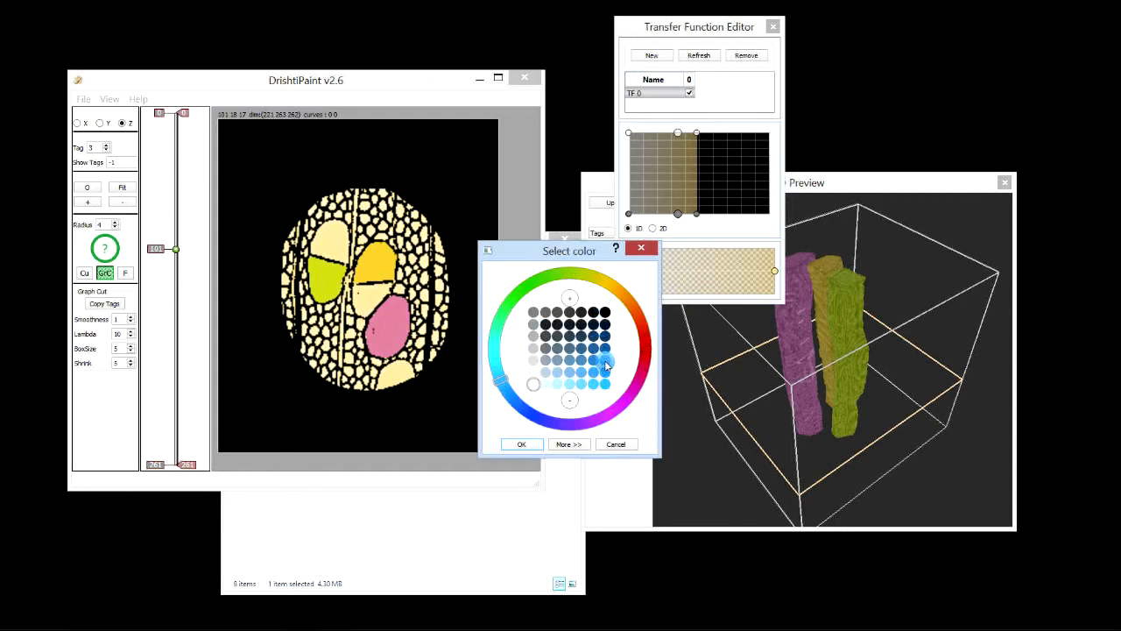
pyautogui.click(605, 372)
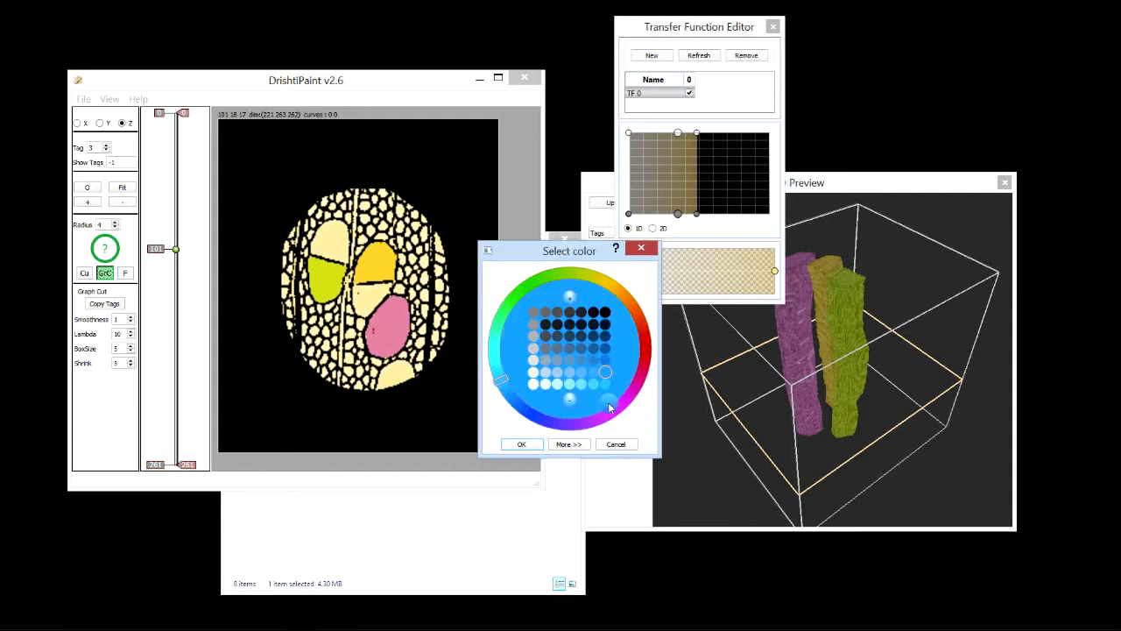
pyautogui.click(521, 444)
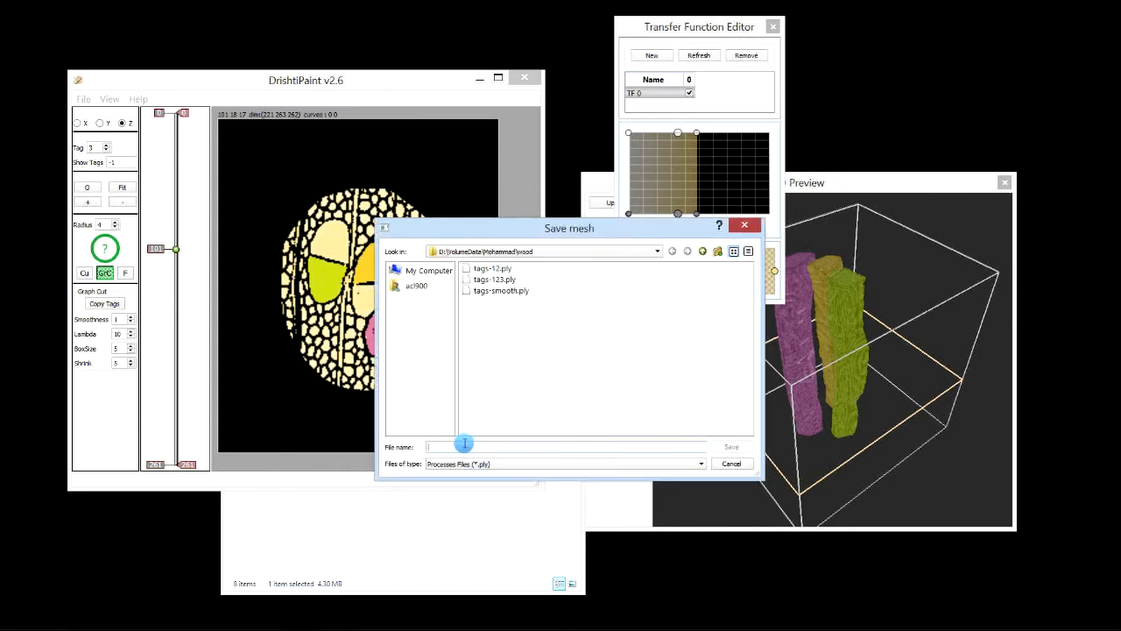
# Save the mesh as tf-01 in the wood folder, accepting the suggested hole-closing and smoothing values, and dismiss the completion notice.
pyautogui.write('tf-01')
pyautogui.press('Return')
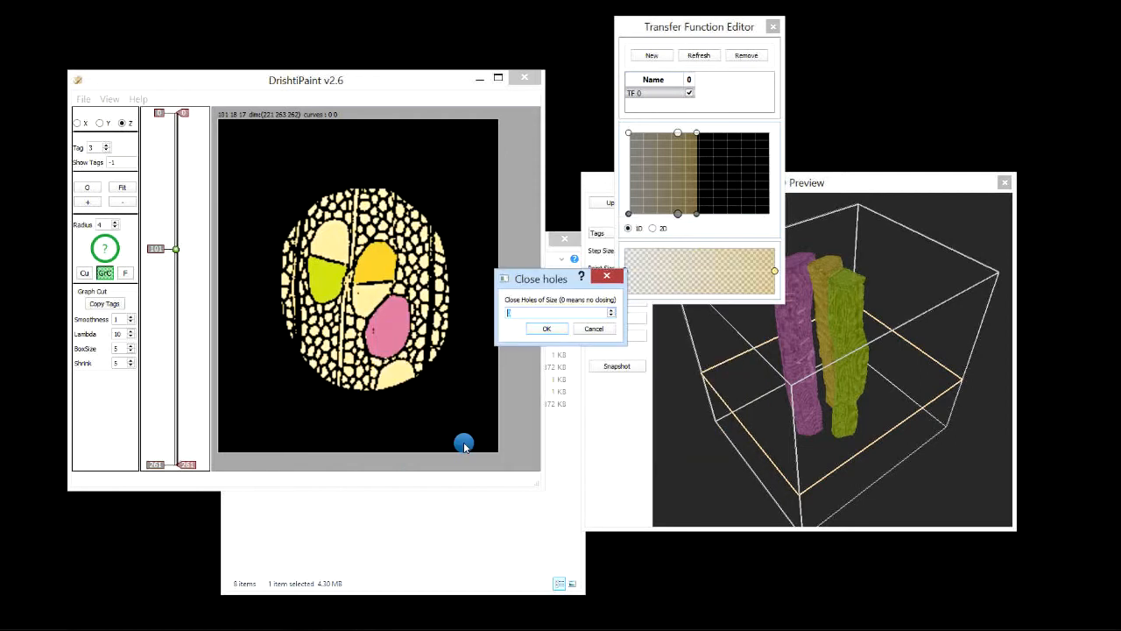
pyautogui.click(551, 335)
pyautogui.click(552, 329)
pyautogui.click(562, 330)
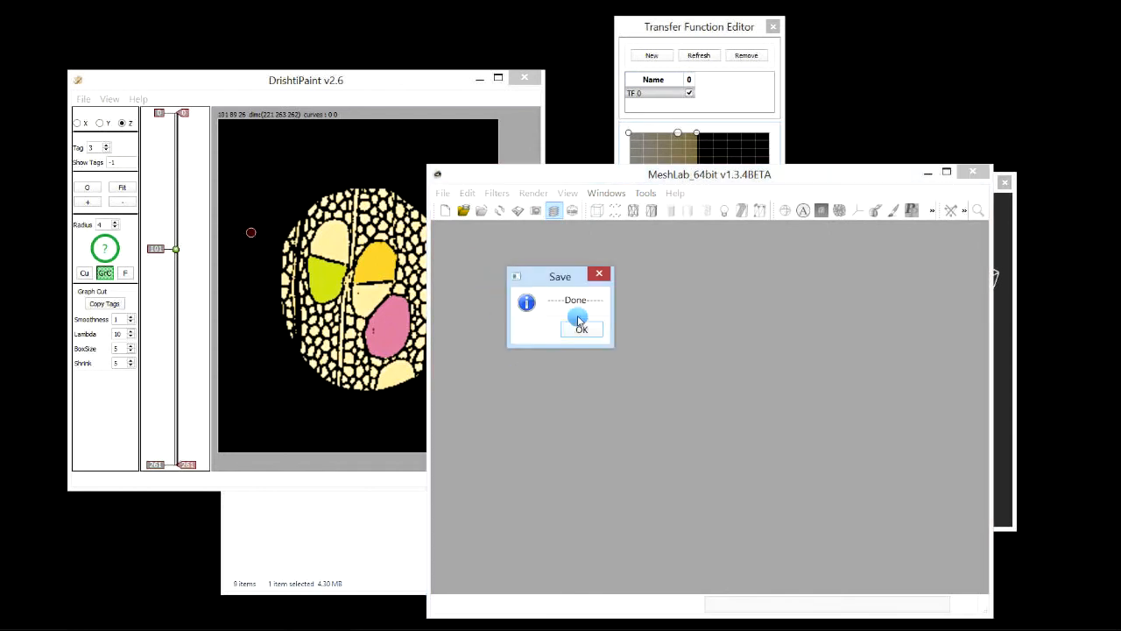
pyautogui.click(573, 328)
# Load tf-01.ply from the wood folder into MeshLab and examine the cell structure on its cut face.
pyautogui.click(315, 538)
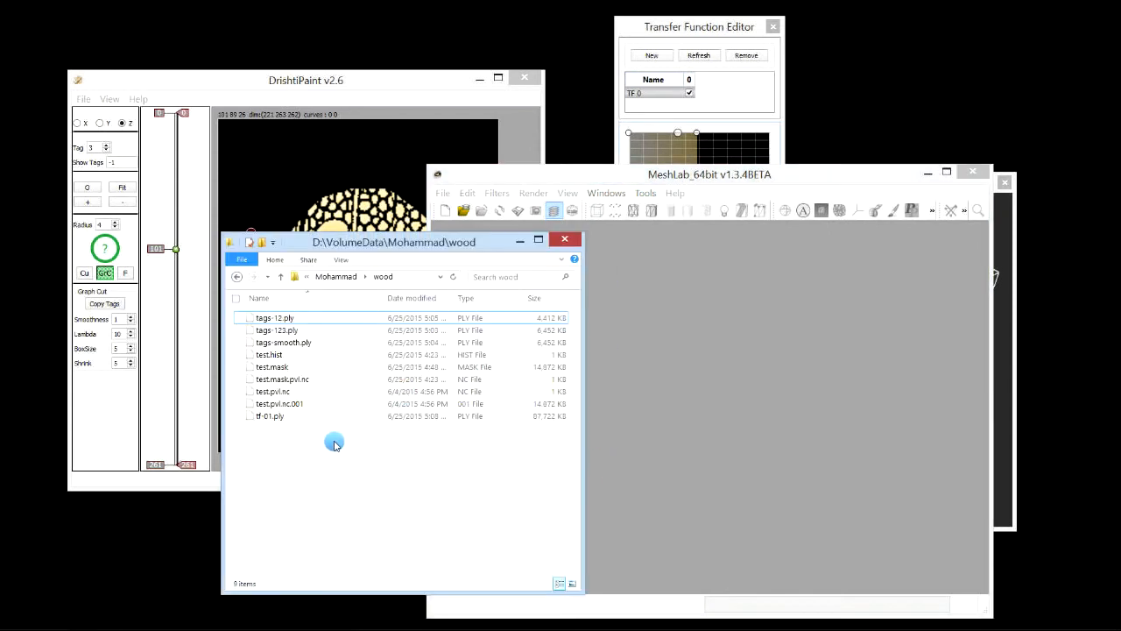
pyautogui.click(267, 418)
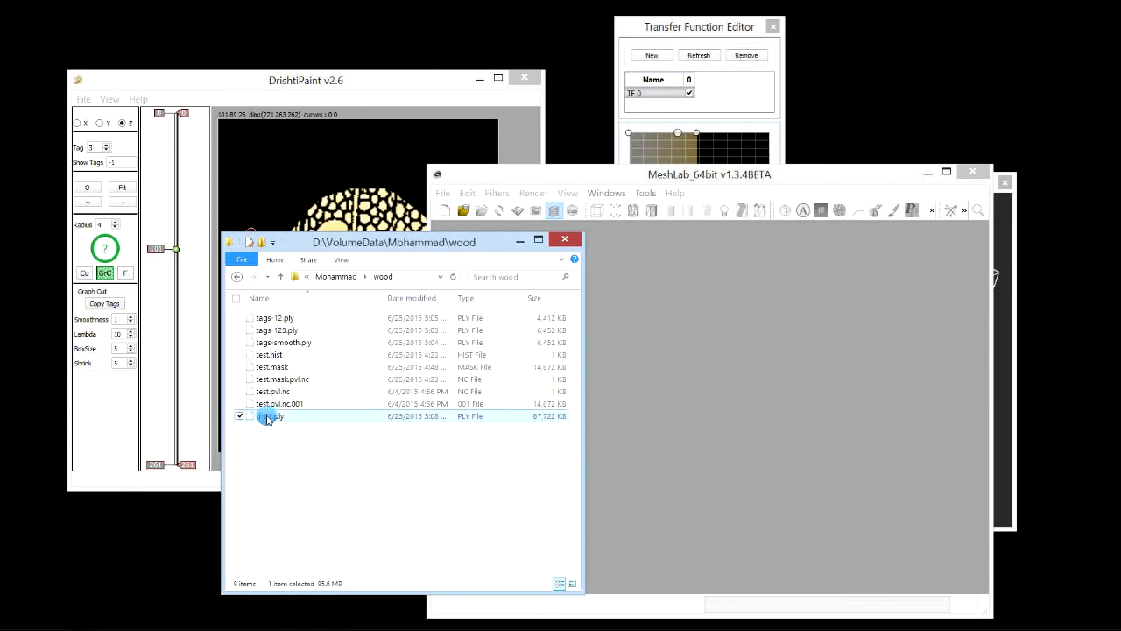
pyautogui.moveTo(267, 419); pyautogui.dragTo(683, 348)
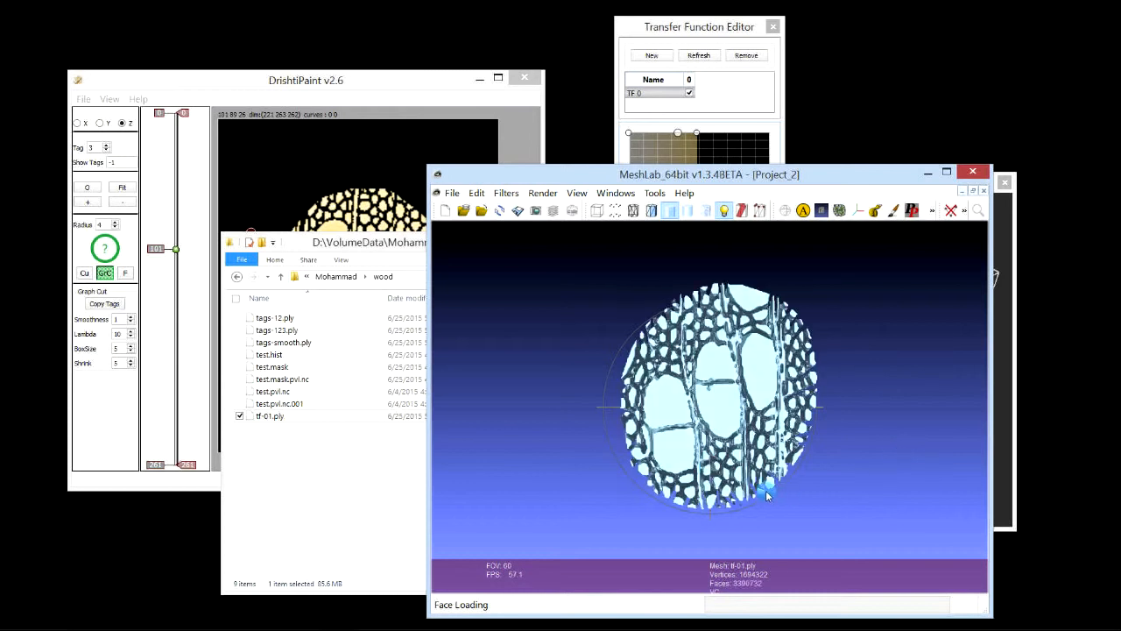
pyautogui.moveTo(675, 363); pyautogui.dragTo(712, 498)
pyautogui.scroll(10, 724, 503)
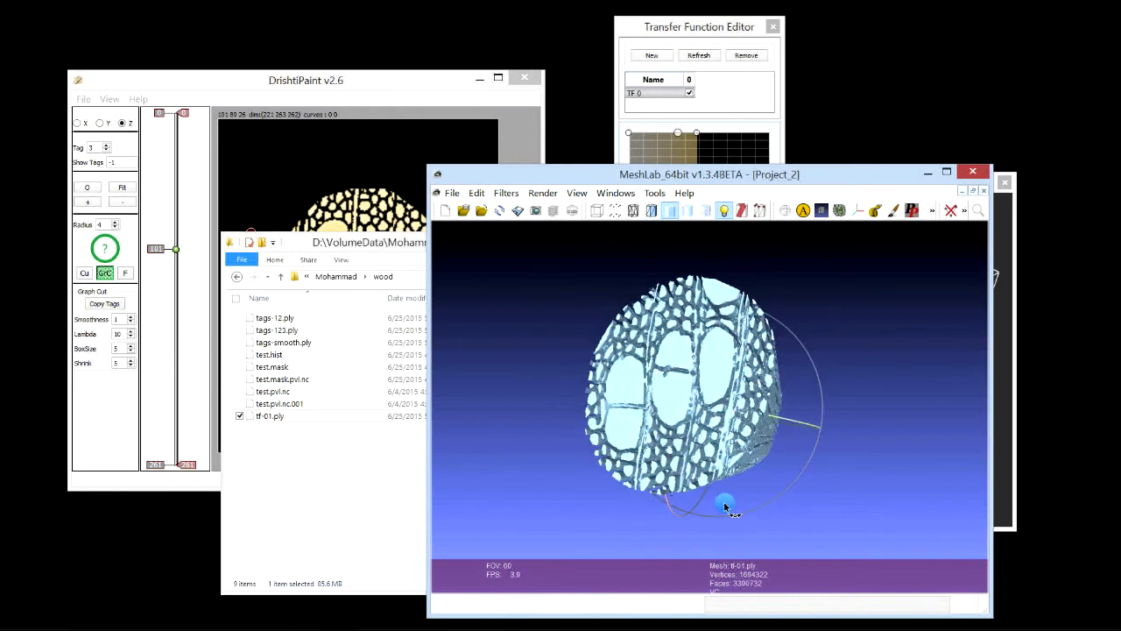
pyautogui.scroll(-10, 768, 401)
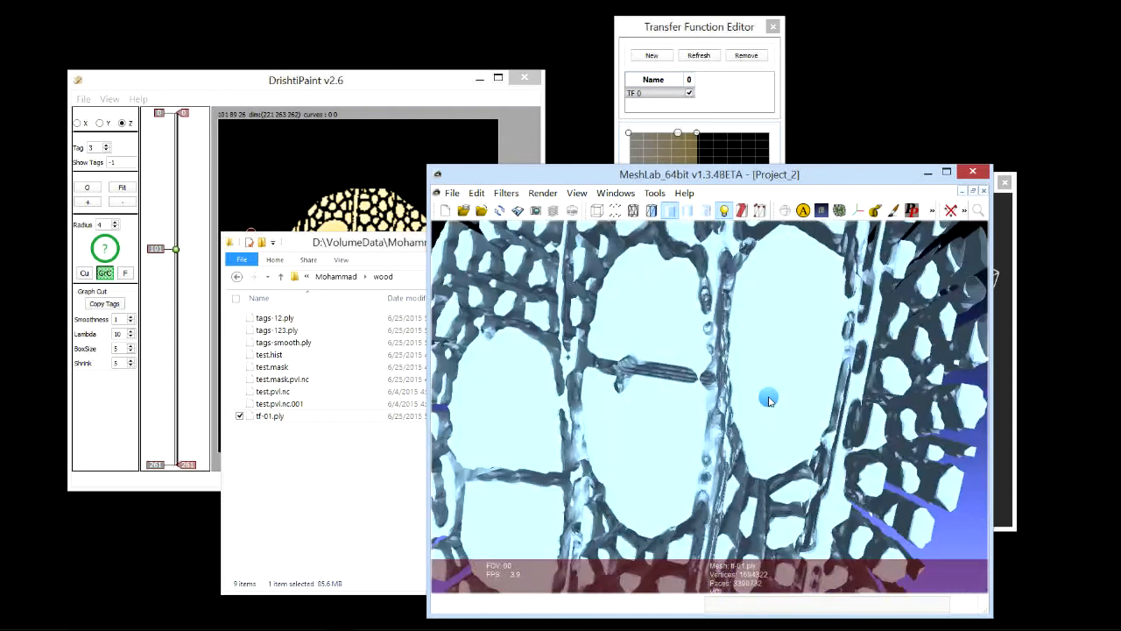
pyautogui.moveTo(768, 400); pyautogui.dragTo(748, 457)
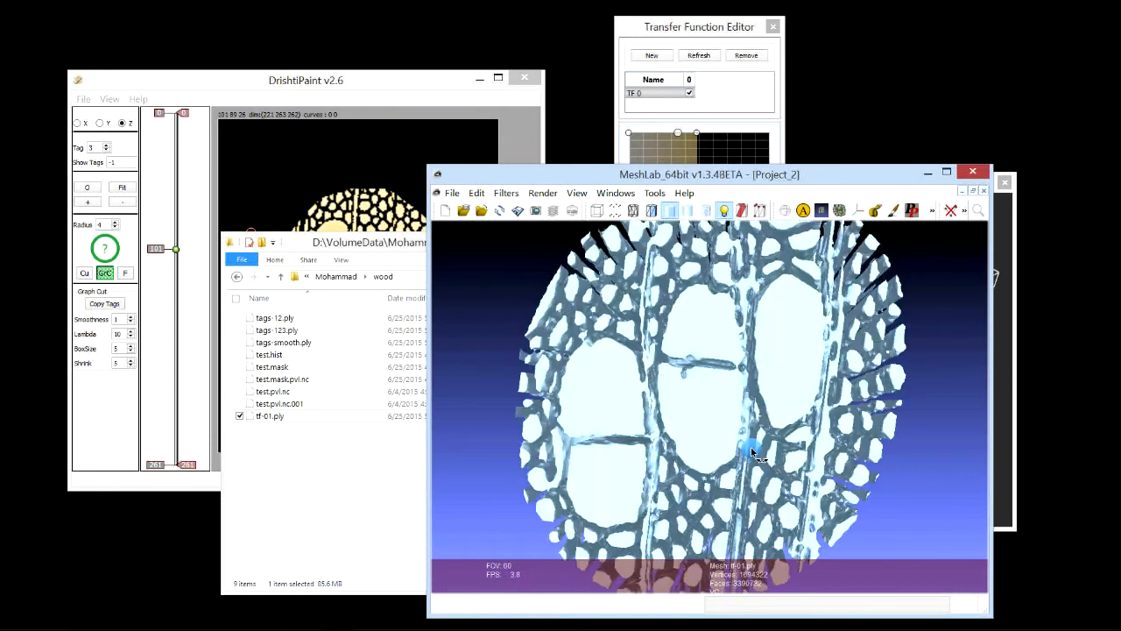
# Compare slice 102 in DrishtiPaint with the tf-01 mesh in MeshLab, viewing the mesh from its long side.
pyautogui.click(355, 175)
pyautogui.moveTo(175, 251)
pyautogui.mouseDown()
pyautogui.moveTo(179, 138)
pyautogui.moveTo(178, 215)
pyautogui.moveTo(205, 382)
pyautogui.moveTo(192, 258)
pyautogui.mouseUp()
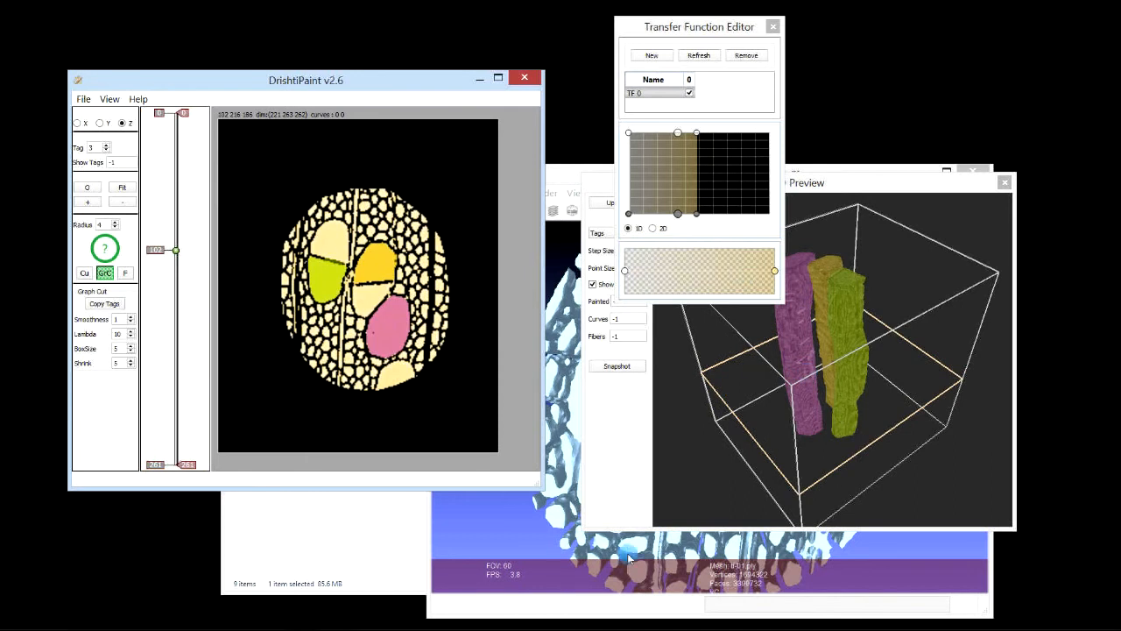
pyautogui.click(516, 600)
pyautogui.moveTo(740, 478); pyautogui.dragTo(722, 260)
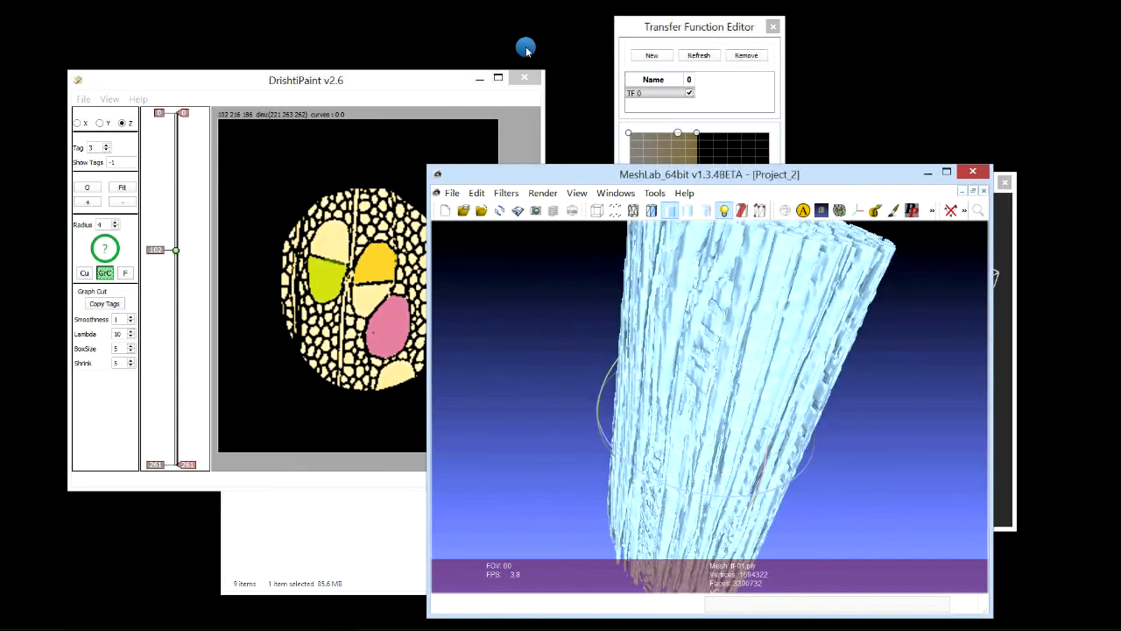
# Back in DrishtiPaint, shift the range of transfer function TF 0 to the upper half of the intensity axis.
pyautogui.click(449, 82)
pyautogui.moveTo(679, 219); pyautogui.dragTo(744, 219)
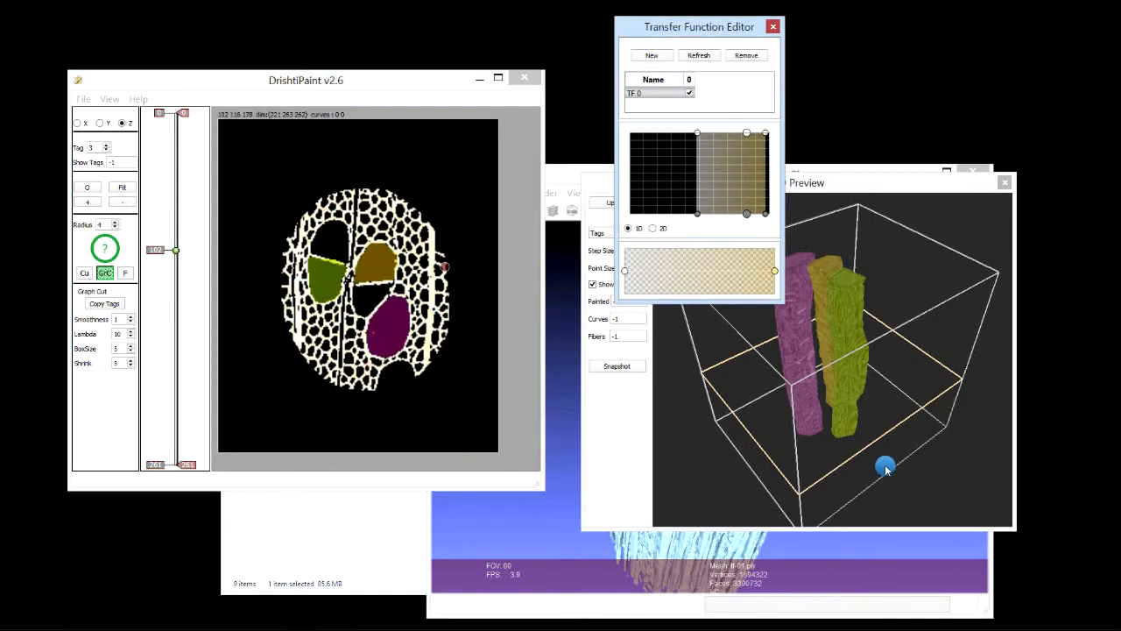
pyautogui.moveTo(883, 463); pyautogui.dragTo(771, 376)
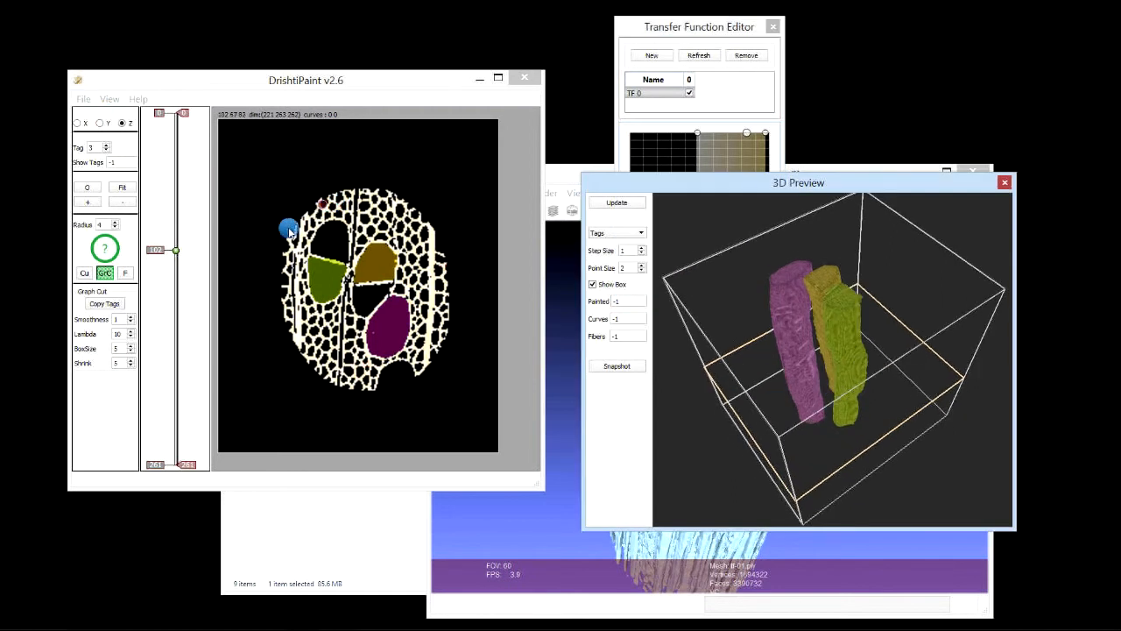
# Start a new tagged-region mesh export, confirm the tag entry, and pick a pale yellow-green as the user colour.
pyautogui.click(84, 99)
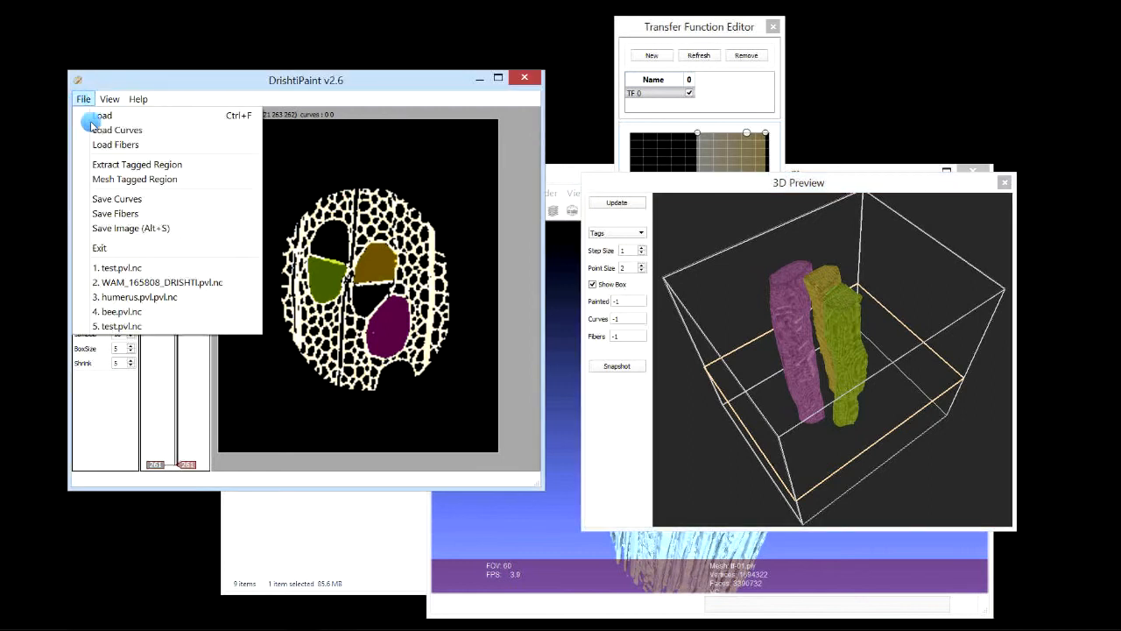
pyautogui.click(131, 179)
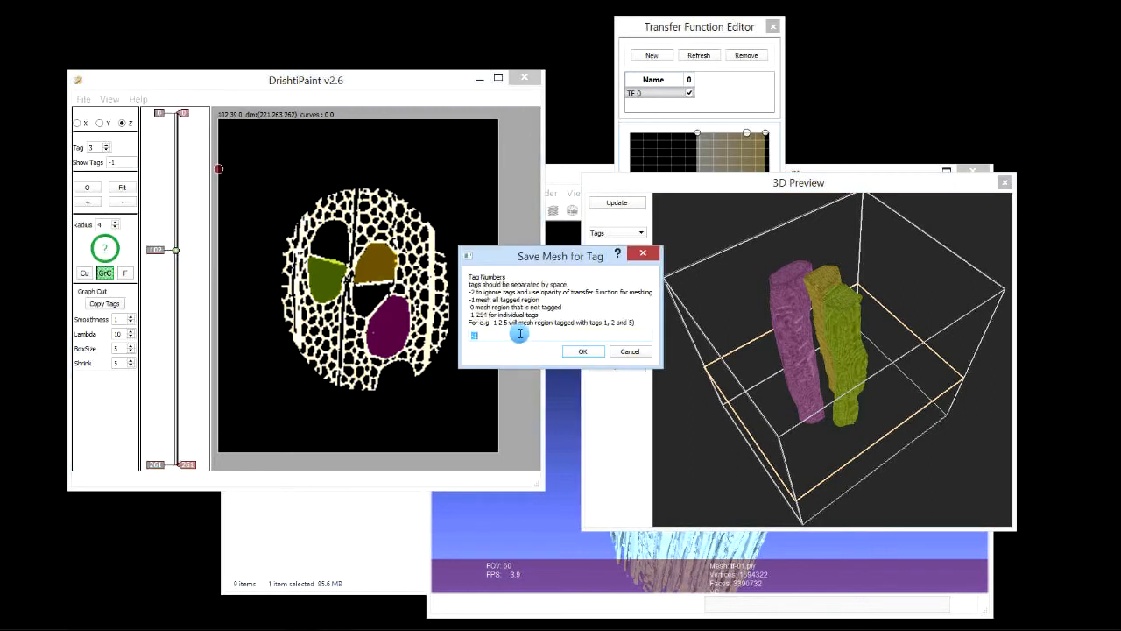
pyautogui.click(581, 350)
pyautogui.click(547, 332)
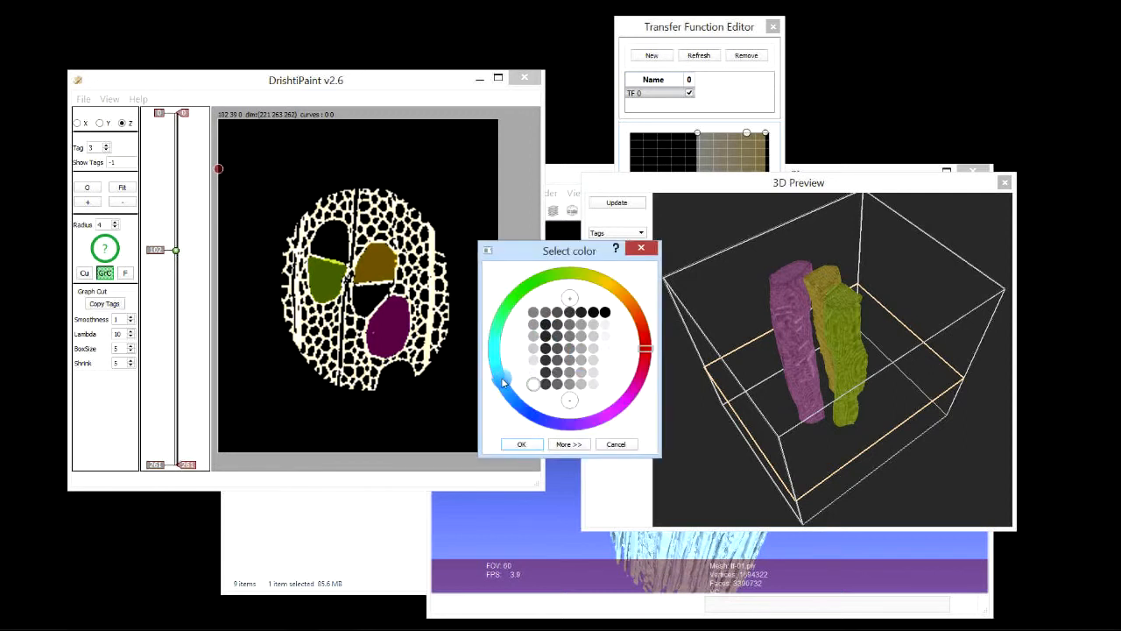
pyautogui.click(626, 309)
pyautogui.moveTo(625, 311); pyautogui.dragTo(562, 273)
pyautogui.click(546, 362)
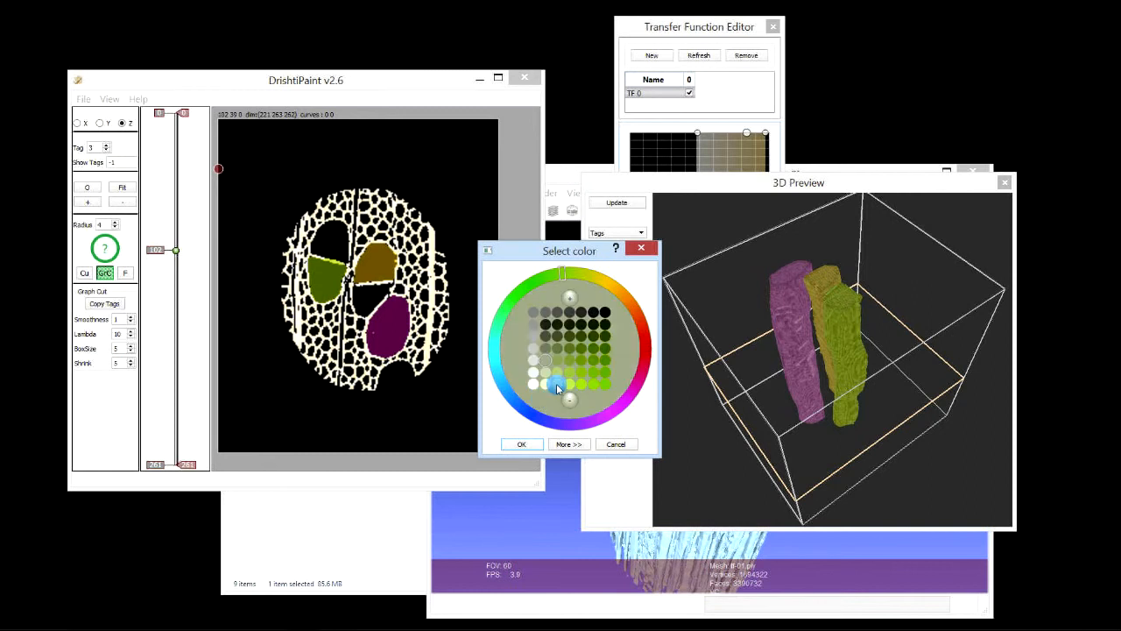
pyautogui.click(521, 443)
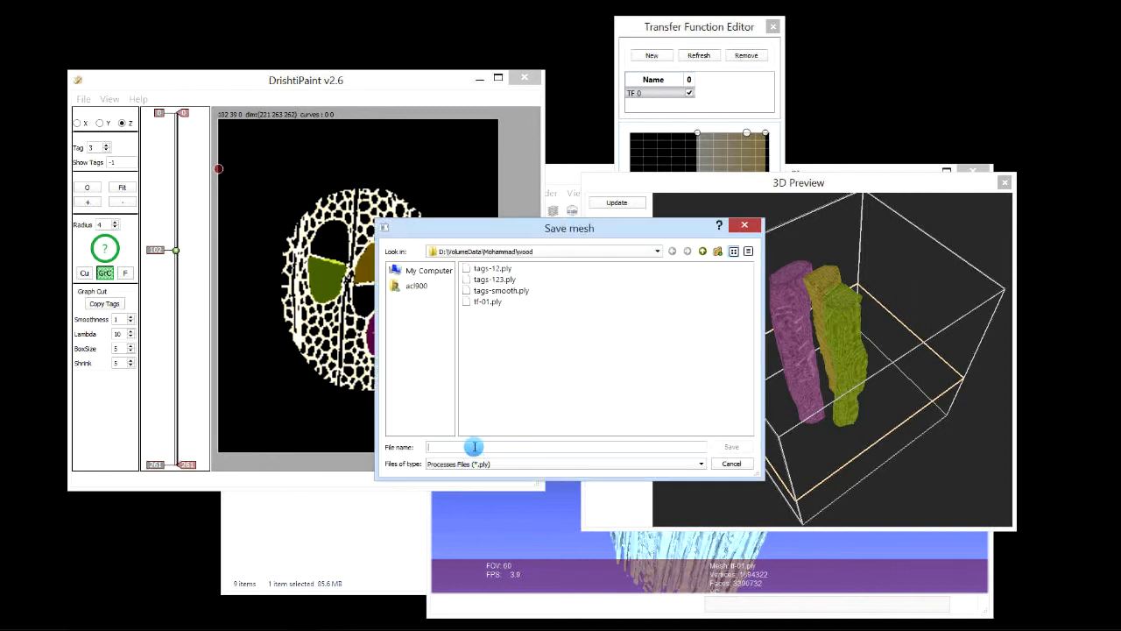
# Save the mesh as tf-02 with the suggested hole-closing and smoothing values, and close the 3D Preview and completion notice.
pyautogui.write('tf-02')
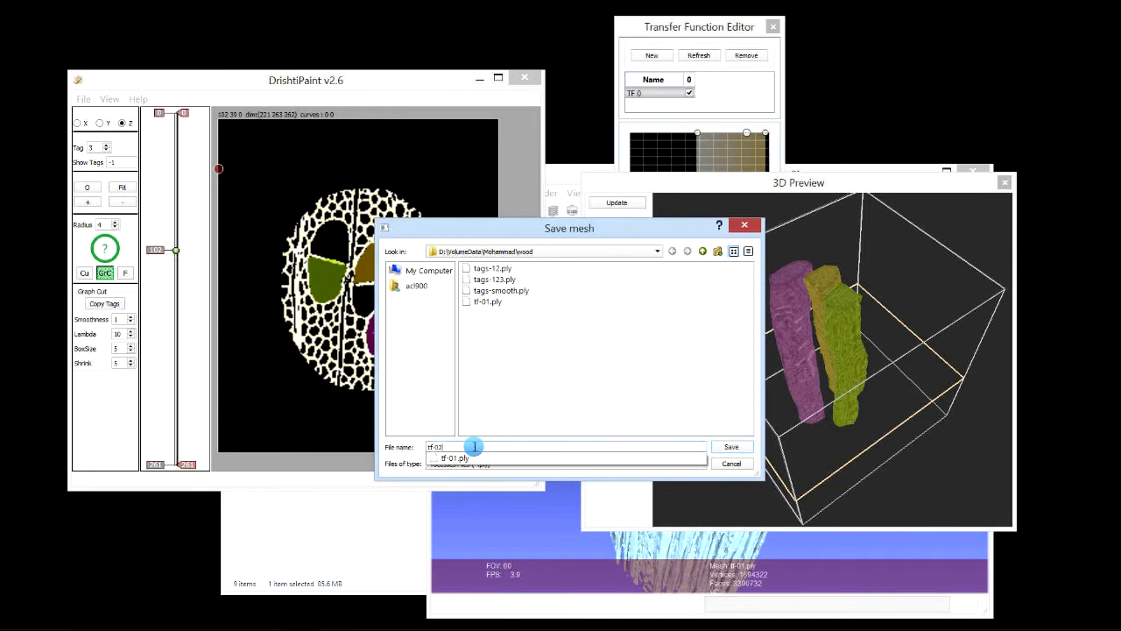
pyautogui.press('Return')
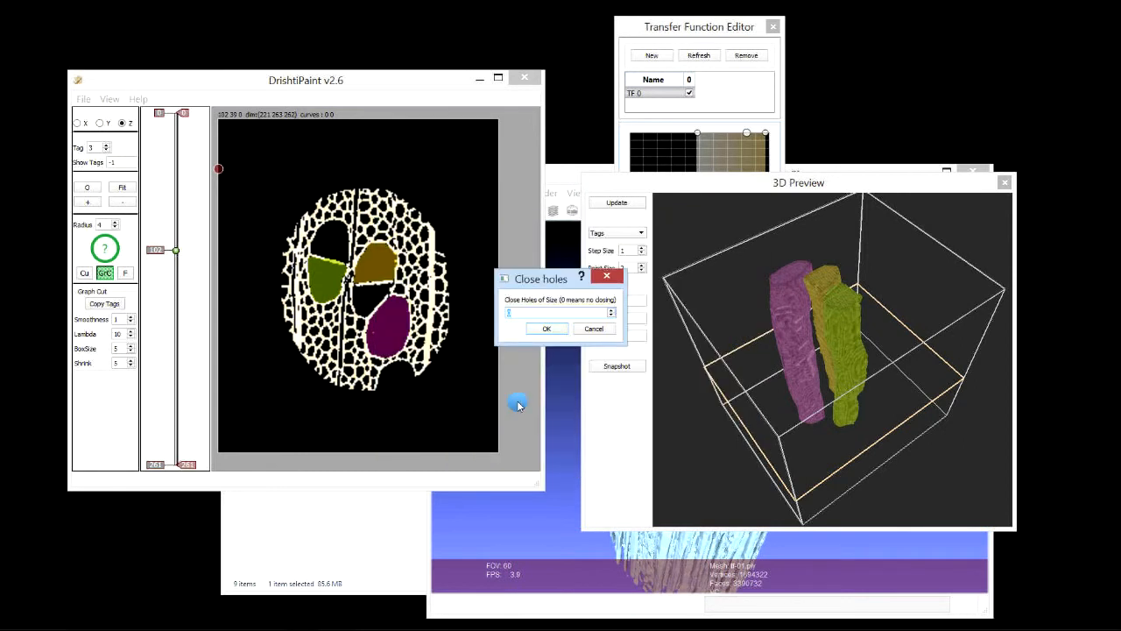
pyautogui.click(546, 329)
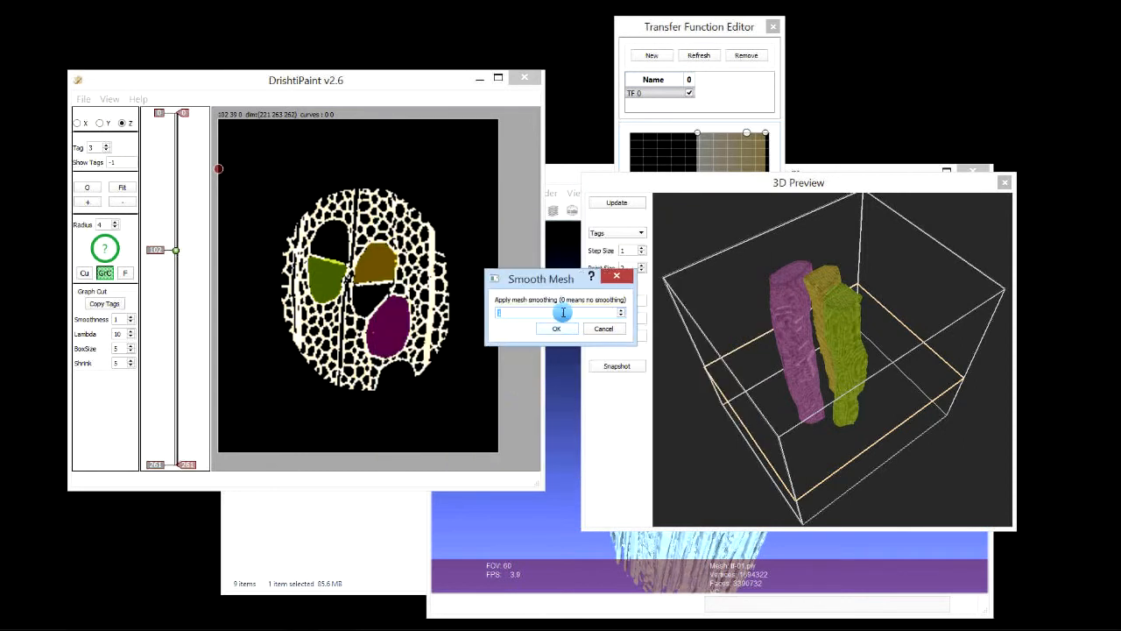
pyautogui.click(557, 329)
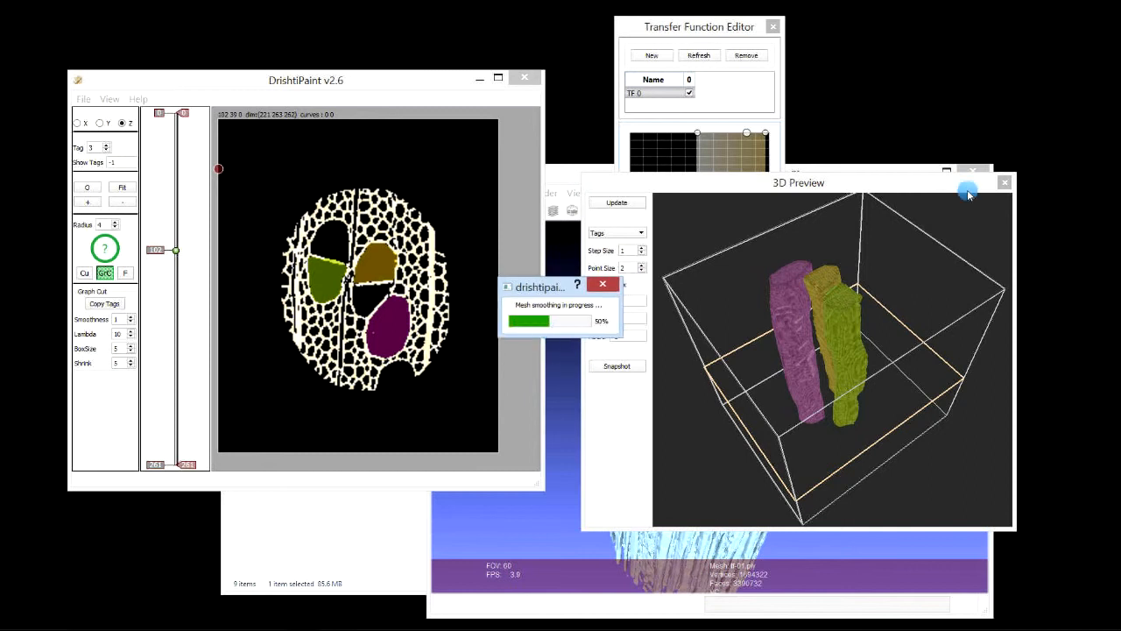
pyautogui.click(1005, 182)
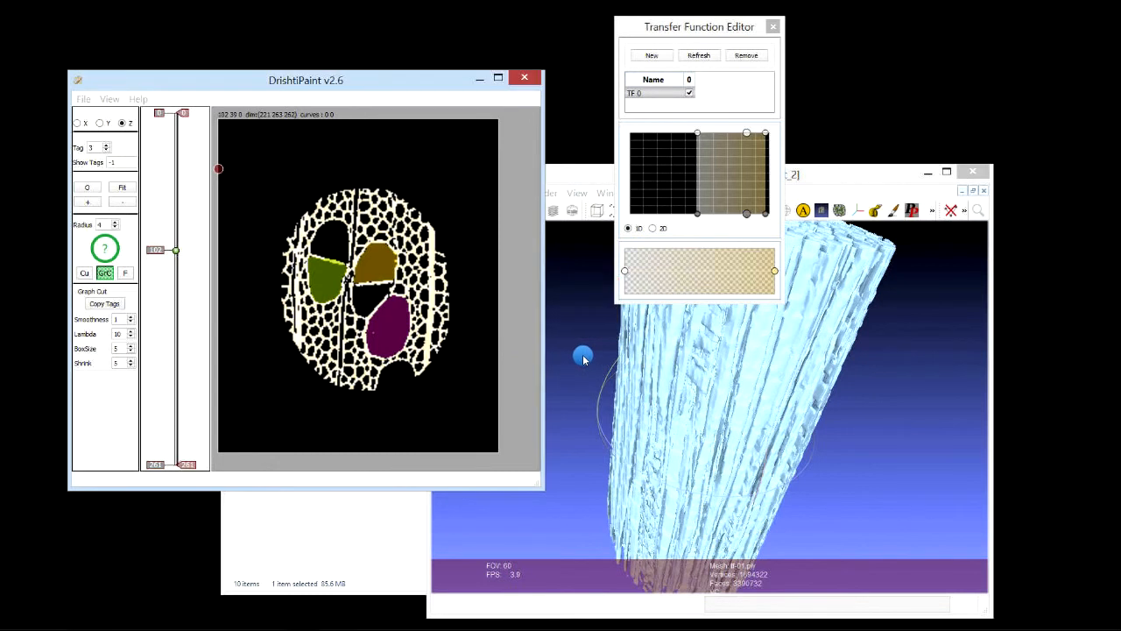
pyautogui.click(587, 326)
# Load tf-02.ply into the MeshLab project containing tf-01 and hide tf-01.ply to inspect the new mesh alone.
pyautogui.click(317, 530)
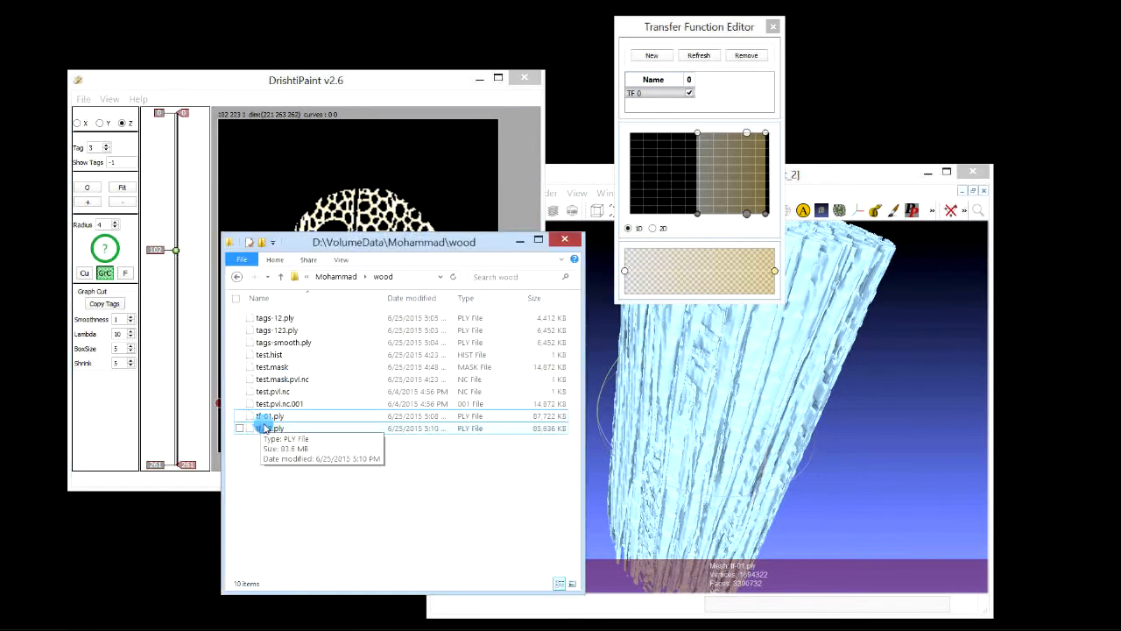
pyautogui.moveTo(265, 428); pyautogui.dragTo(876, 380)
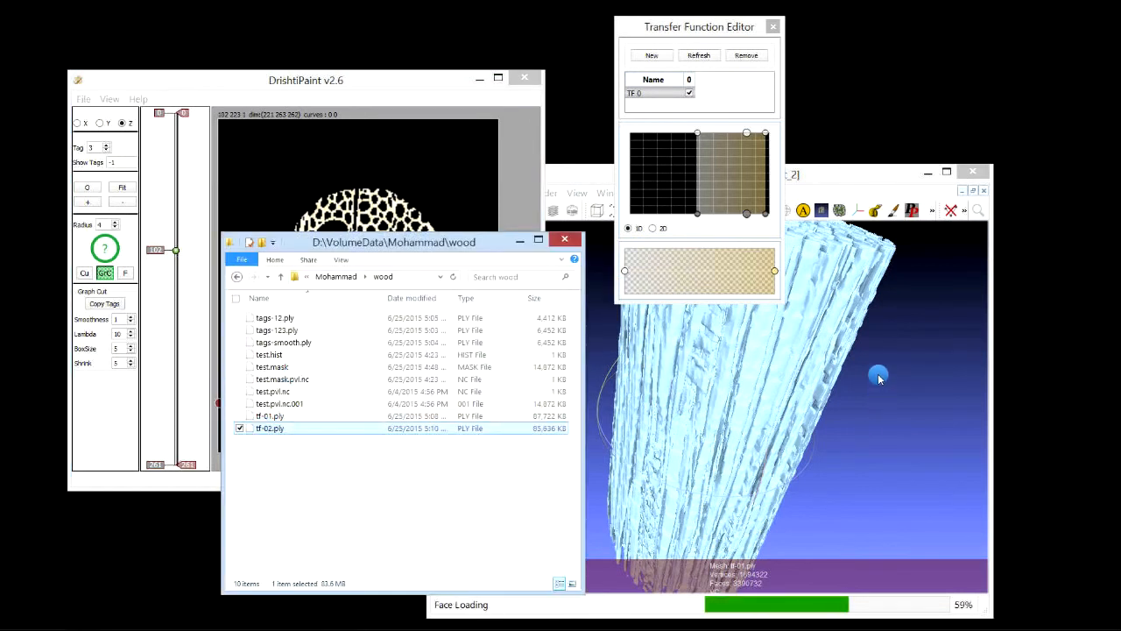
pyautogui.click(742, 385)
pyautogui.moveTo(751, 373); pyautogui.dragTo(750, 353)
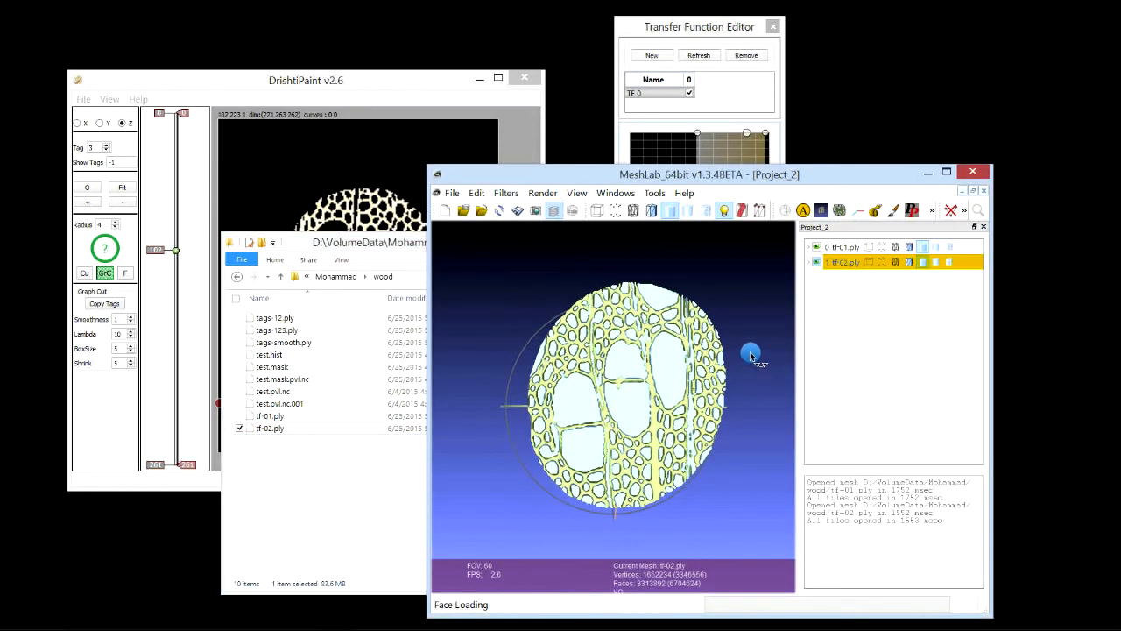
pyautogui.click(817, 247)
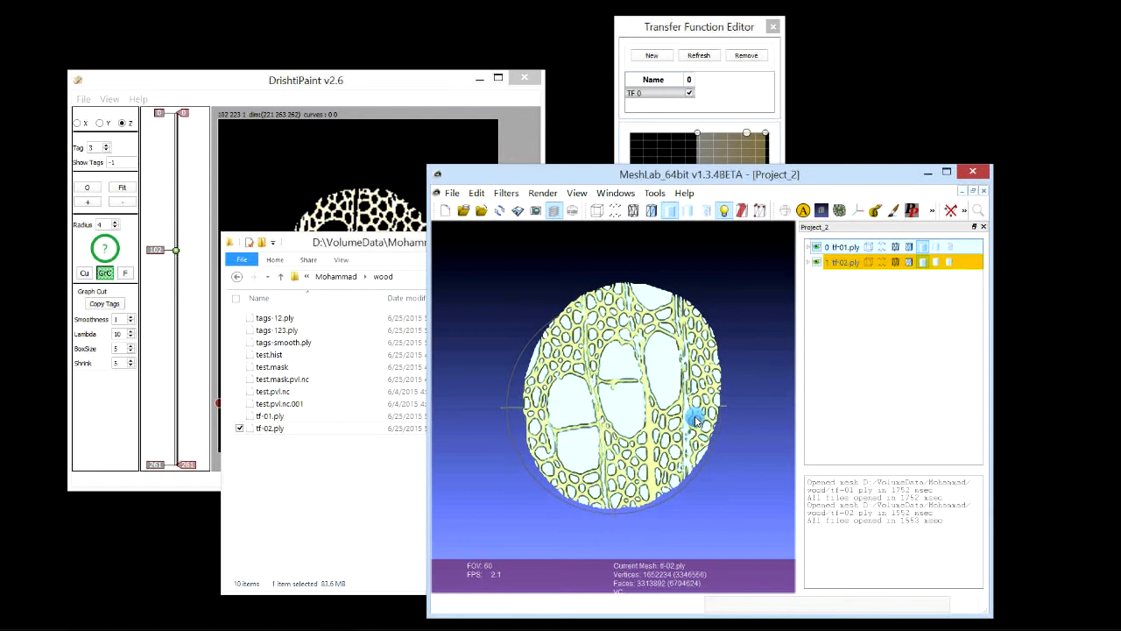
pyautogui.moveTo(664, 493); pyautogui.dragTo(598, 344)
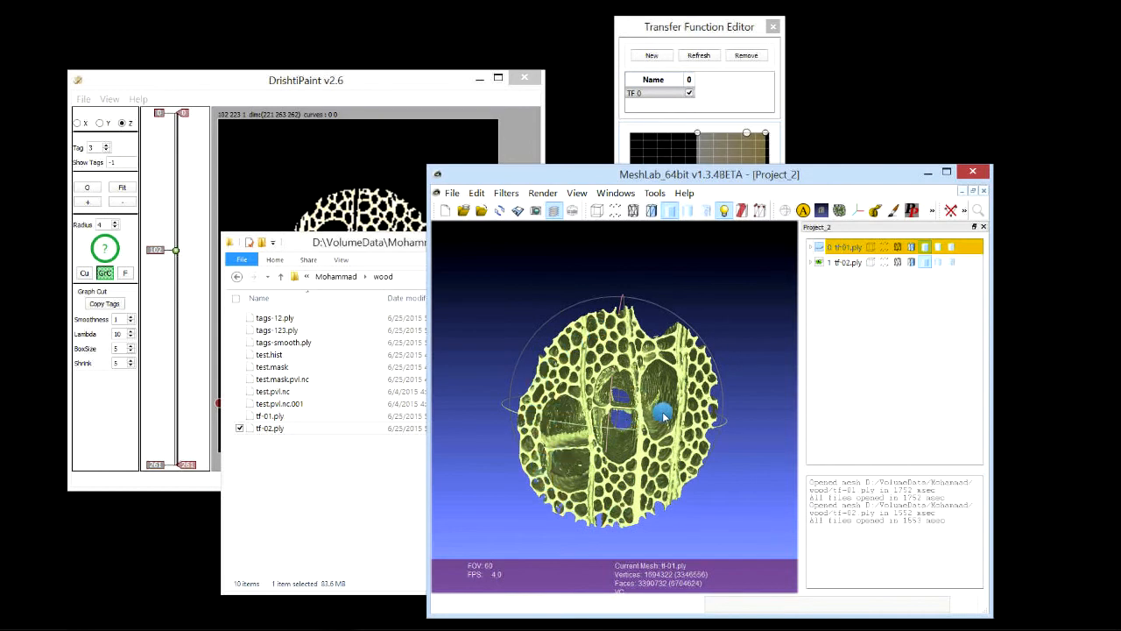
# Return to DrishtiPaint and start another tagged-region mesh export, picking a light orange as the user colour.
pyautogui.click(353, 77)
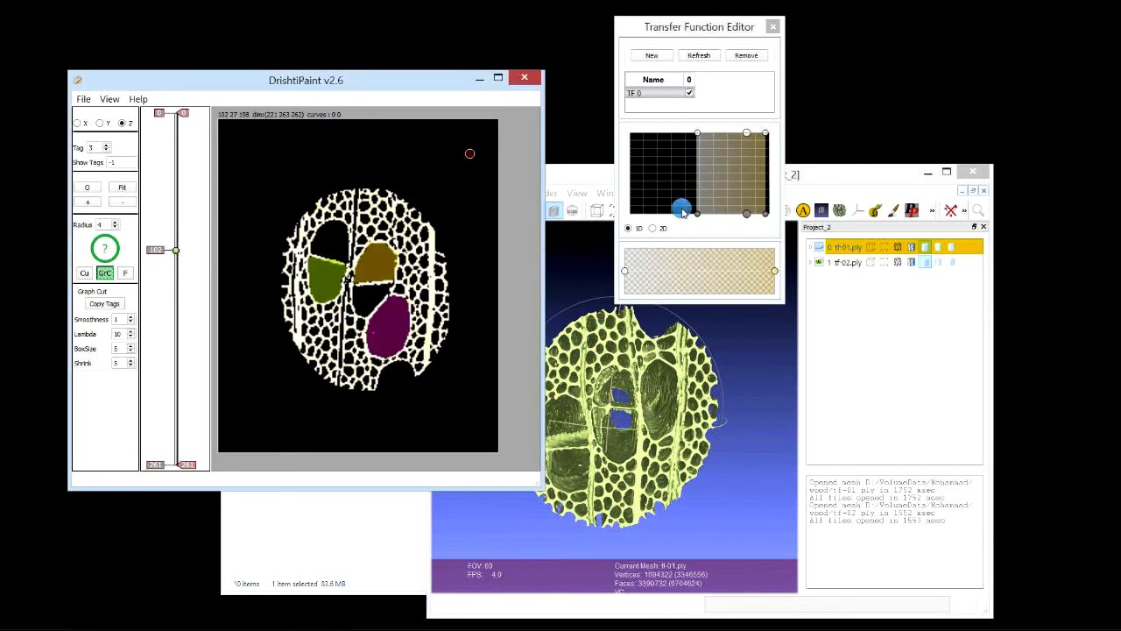
pyautogui.click(85, 99)
pyautogui.click(117, 178)
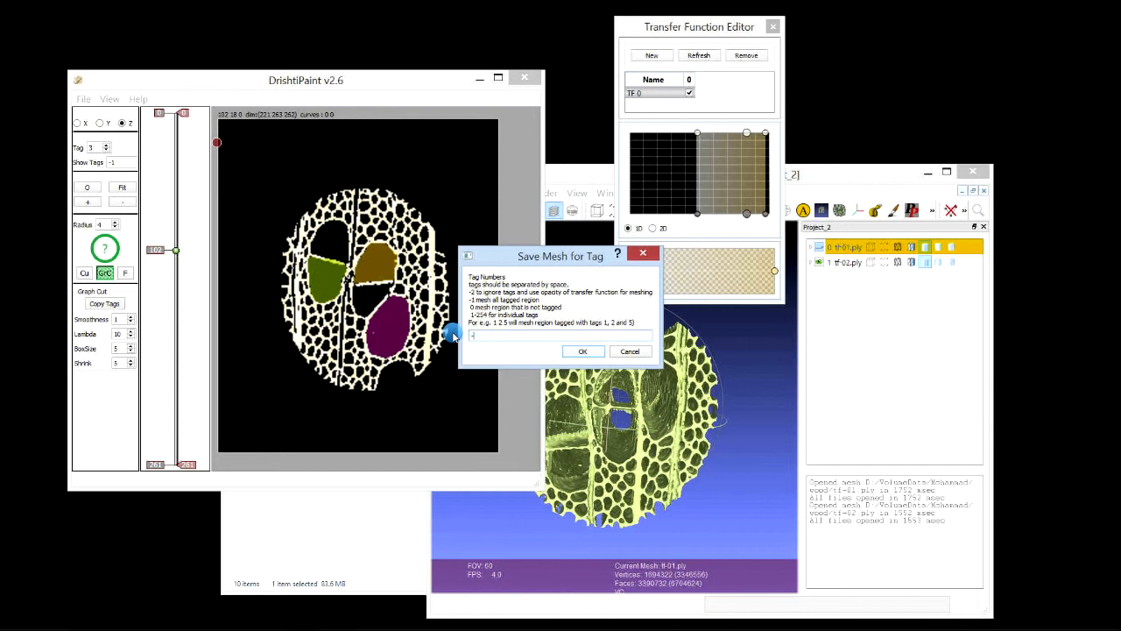
pyautogui.click(582, 351)
pyautogui.click(543, 326)
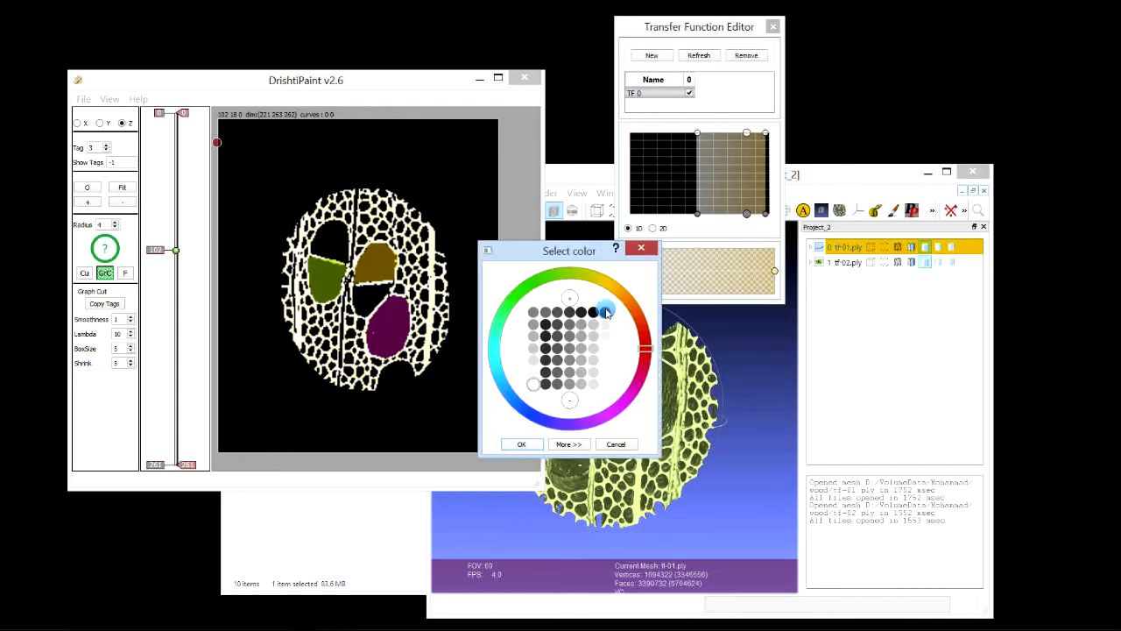
pyautogui.click(625, 300)
pyautogui.click(558, 384)
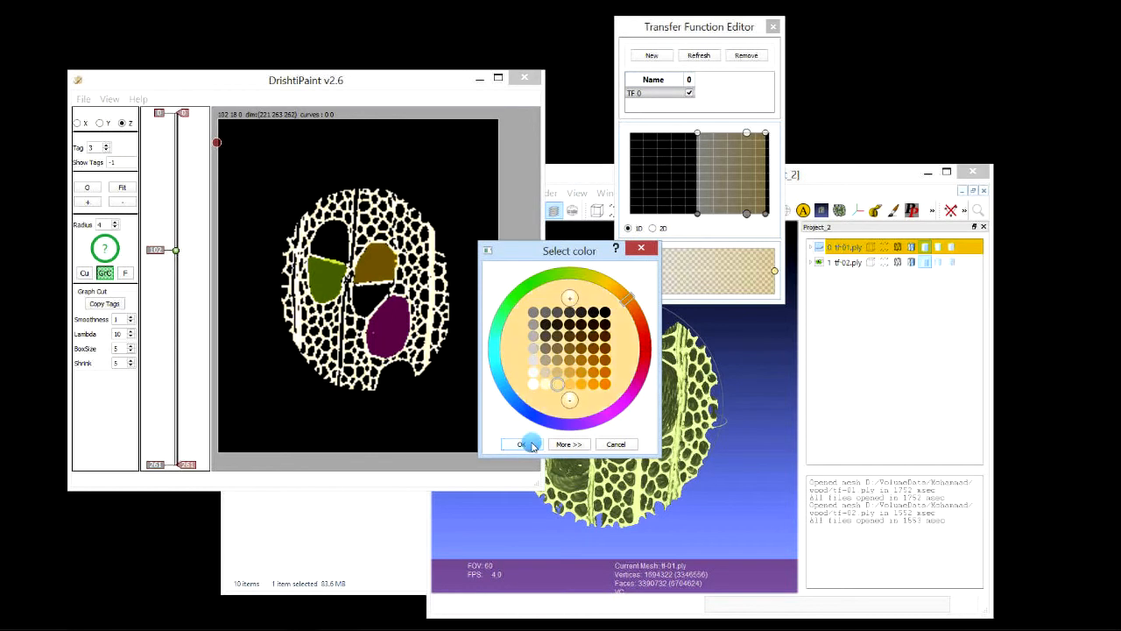
pyautogui.click(529, 446)
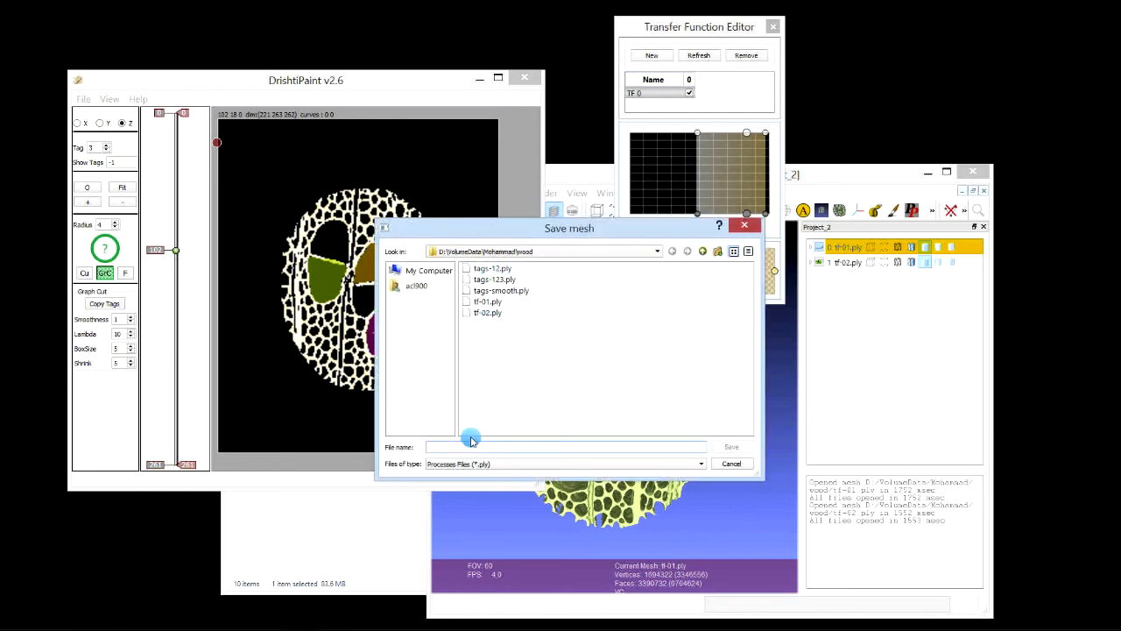
# Save the mesh as tf-03, accepting the suggested hole-closing and smoothing values.
pyautogui.write('tf-03')
pyautogui.press('Return')
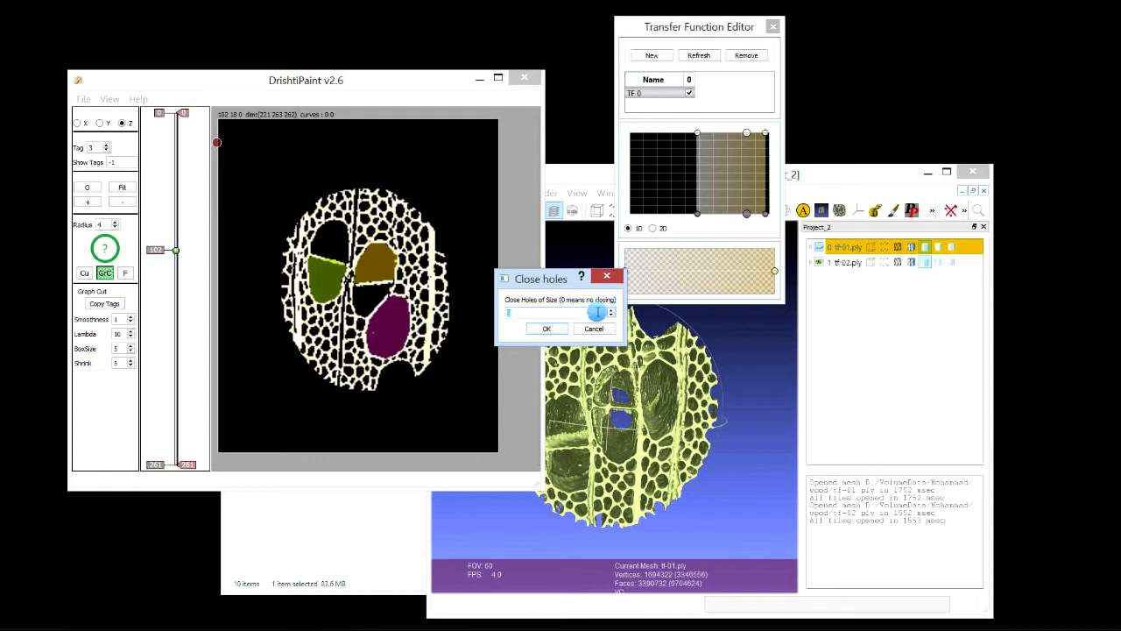
pyautogui.click(544, 327)
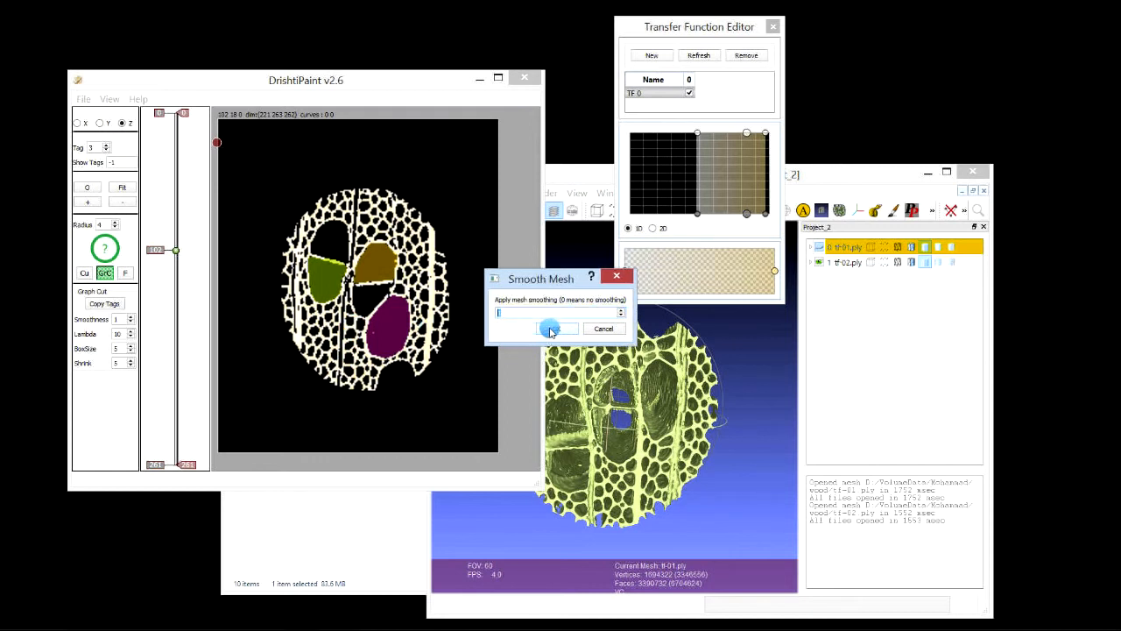
pyautogui.click(552, 329)
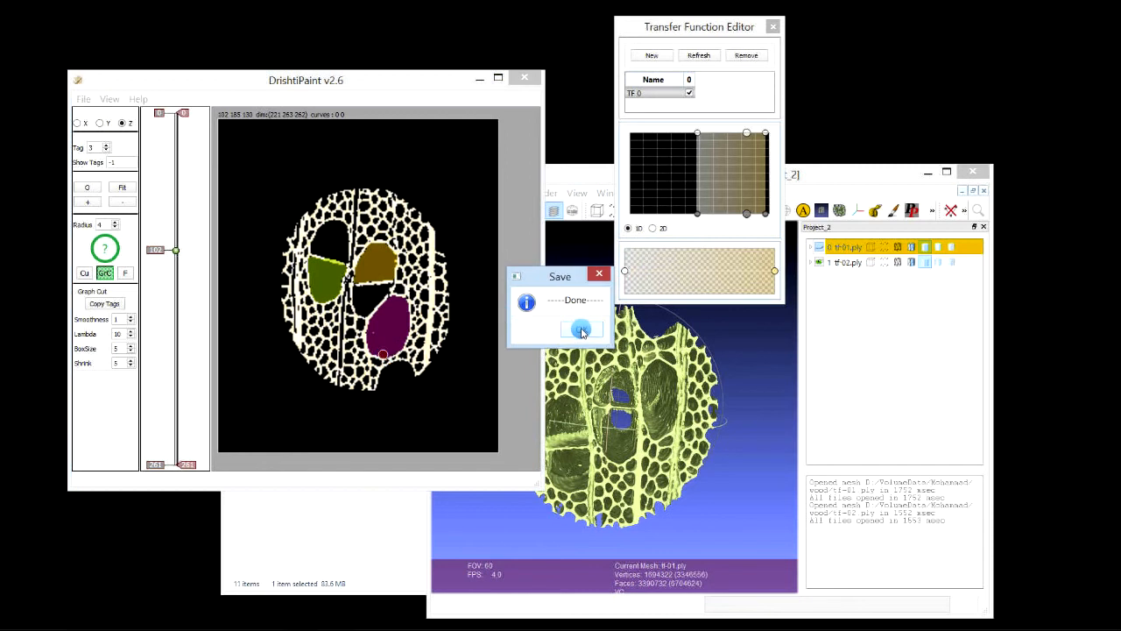
# Dismiss the completed-save notice, load tf-03.ply from the wood folder into the MeshLab project, and hide tf-02.ply.
pyautogui.click(581, 330)
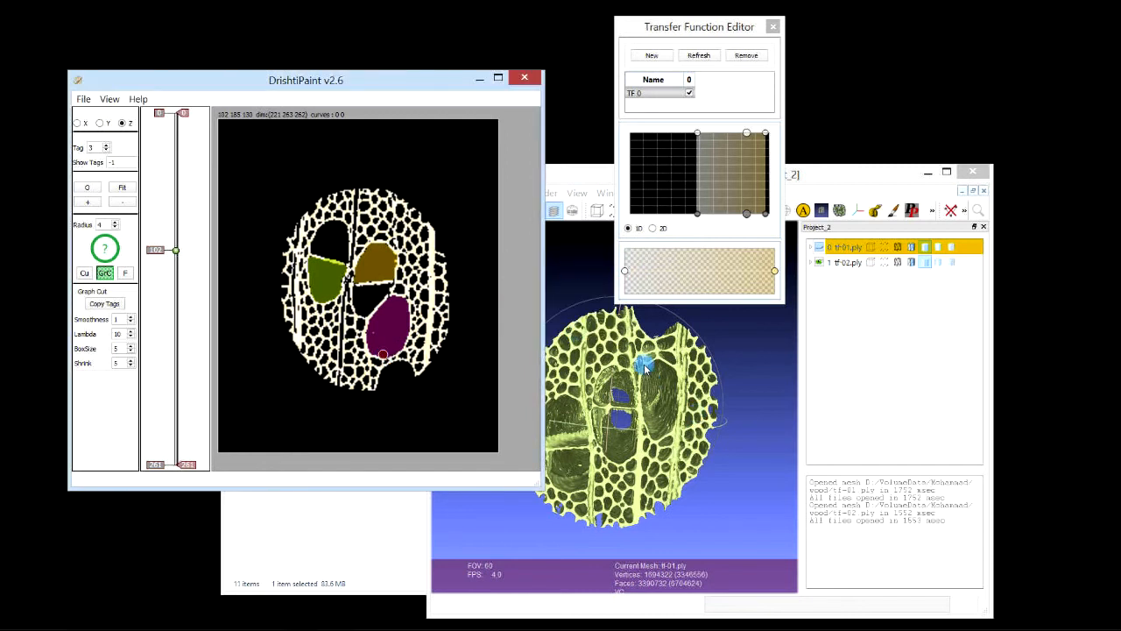
pyautogui.click(694, 392)
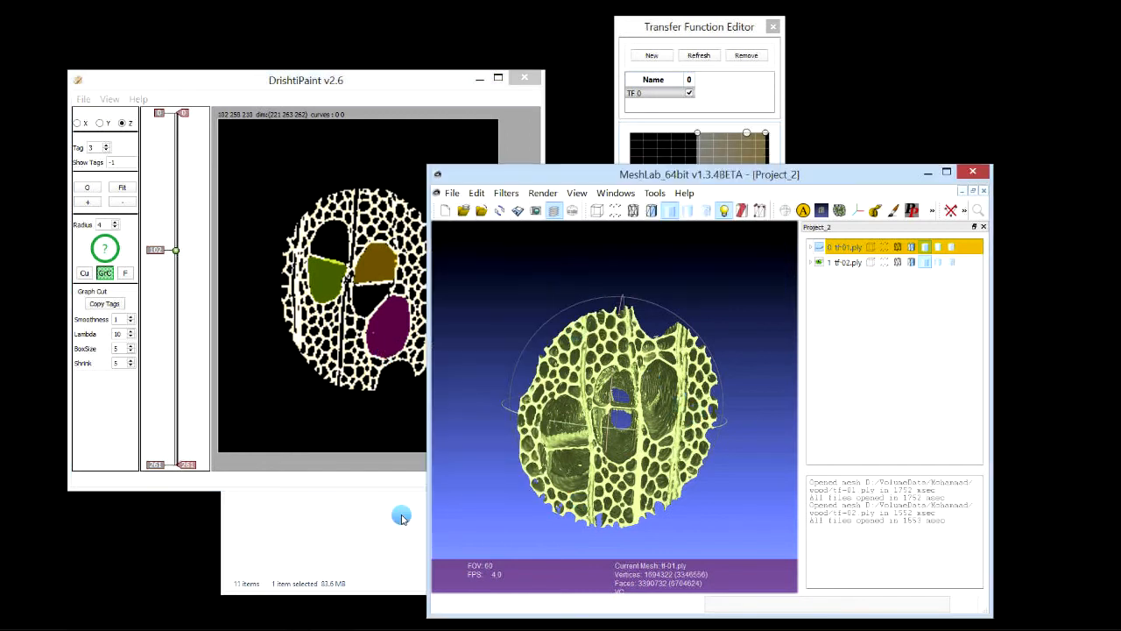
pyautogui.click(400, 516)
pyautogui.moveTo(270, 441); pyautogui.dragTo(684, 298)
pyautogui.click(822, 266)
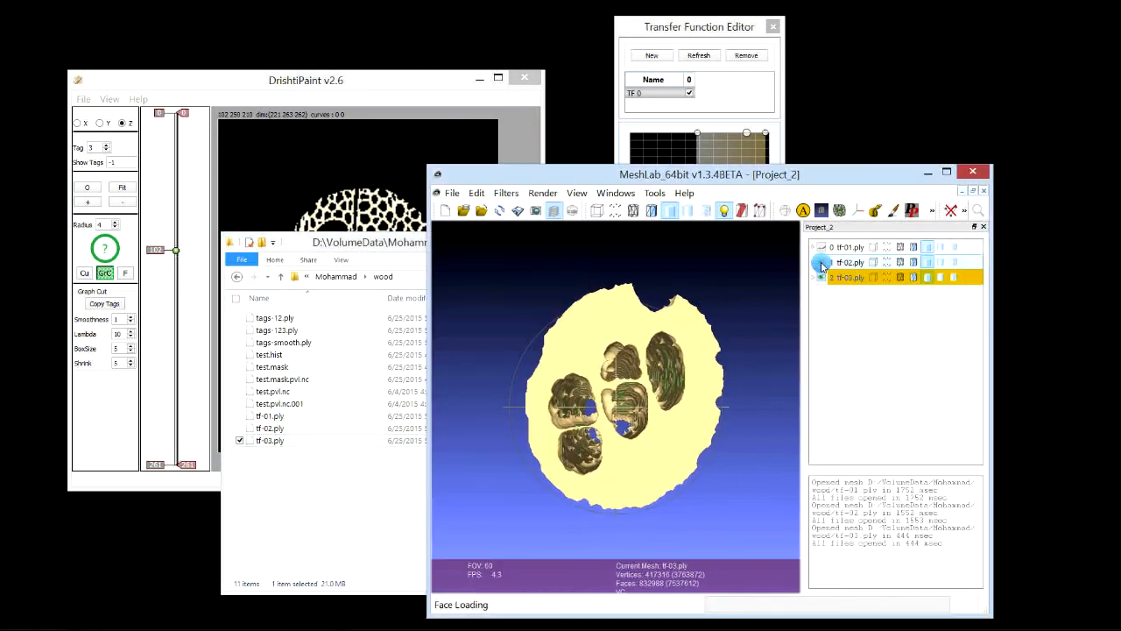
# Examine the interior of tf-03.ply up close and temporarily show tf-02.ply over it to compare the two meshes.
pyautogui.moveTo(741, 406); pyautogui.dragTo(646, 474)
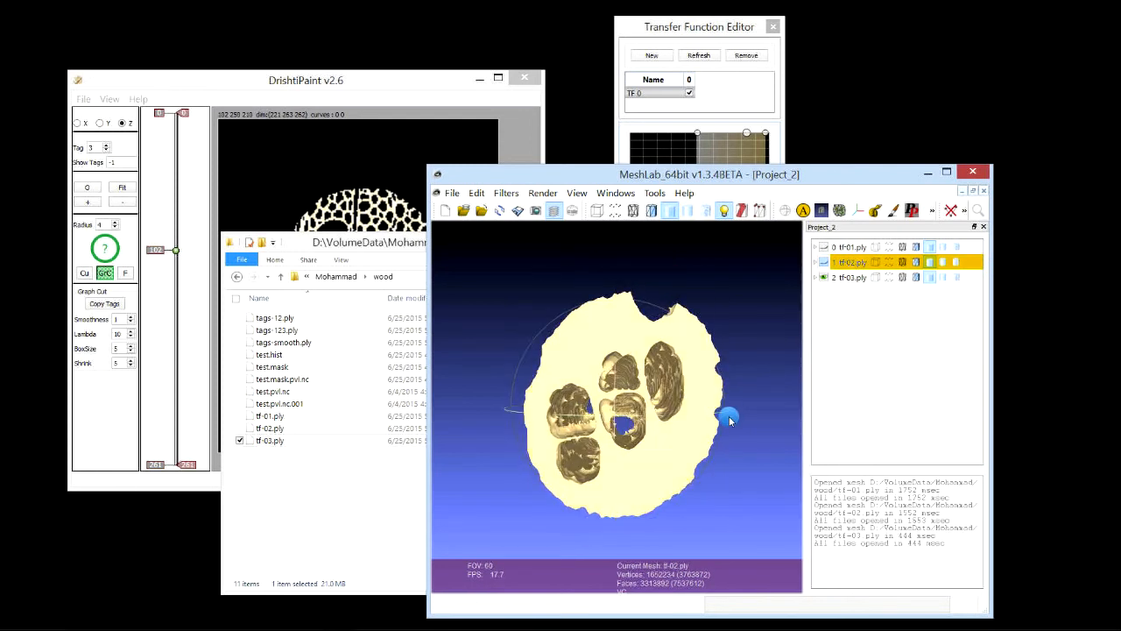
pyautogui.scroll(10, 724, 408)
pyautogui.moveTo(644, 409)
pyautogui.mouseDown()
pyautogui.moveTo(685, 431)
pyautogui.moveTo(713, 471)
pyautogui.moveTo(668, 403)
pyautogui.moveTo(620, 422)
pyautogui.moveTo(633, 433)
pyautogui.moveTo(645, 431)
pyautogui.moveTo(640, 420)
pyautogui.mouseUp()
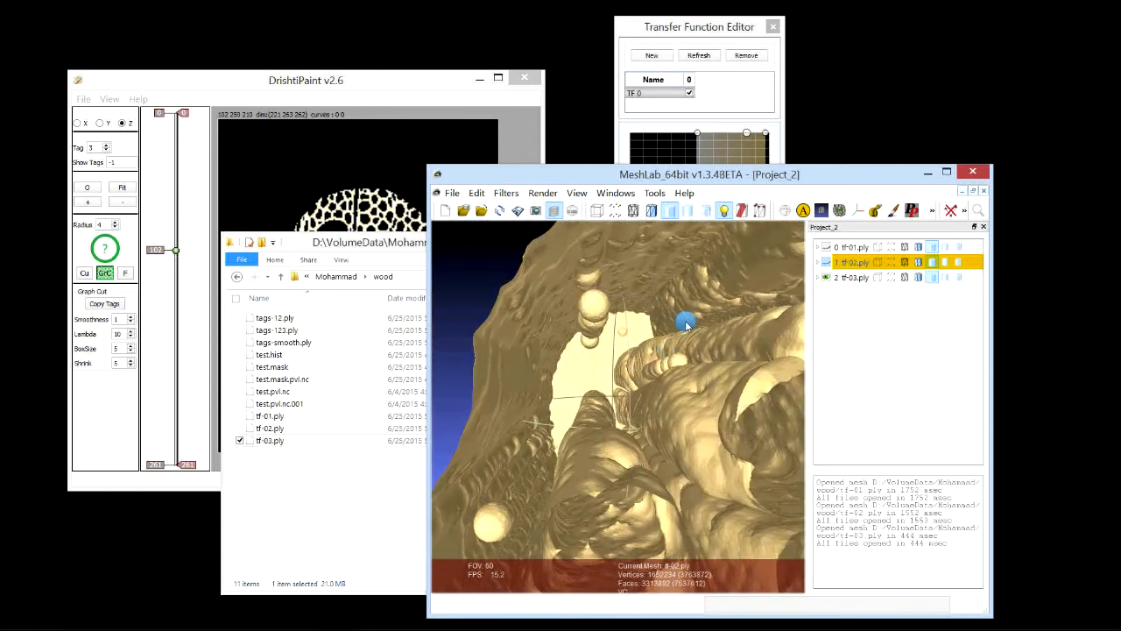
pyautogui.click(826, 265)
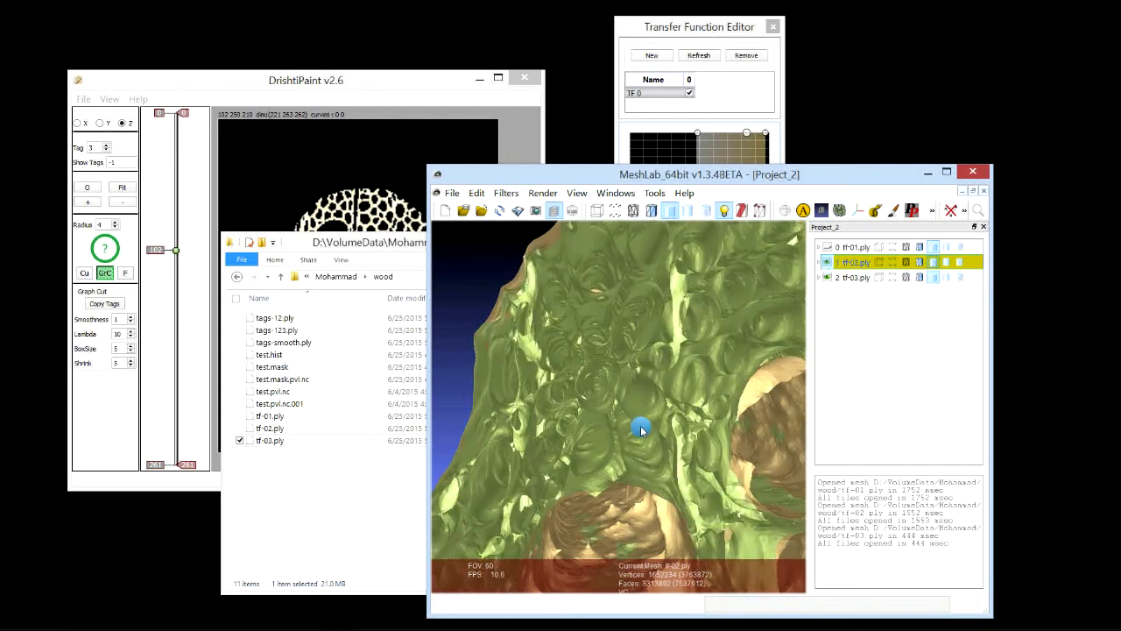
pyautogui.moveTo(651, 440); pyautogui.dragTo(591, 397)
pyautogui.moveTo(794, 331); pyautogui.dragTo(654, 403)
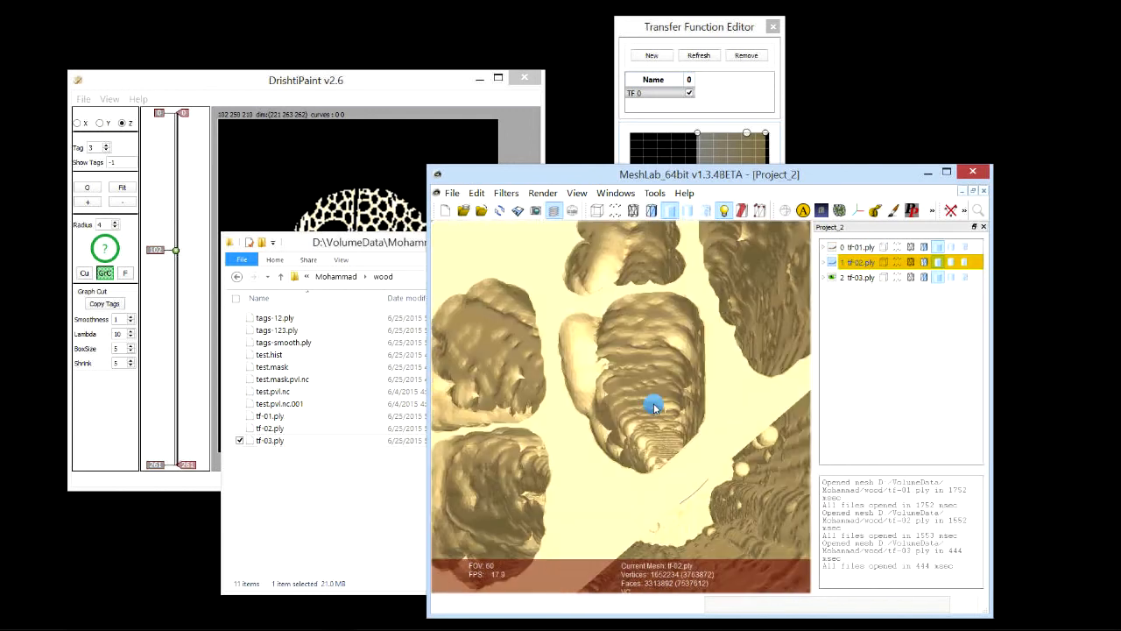
# Examine tf-03.ply alone, checking its internal cavities, both end faces and the outer surface.
pyautogui.scroll(9, 633, 445)
pyautogui.moveTo(607, 455); pyautogui.dragTo(618, 310)
pyautogui.scroll(8, 656, 306)
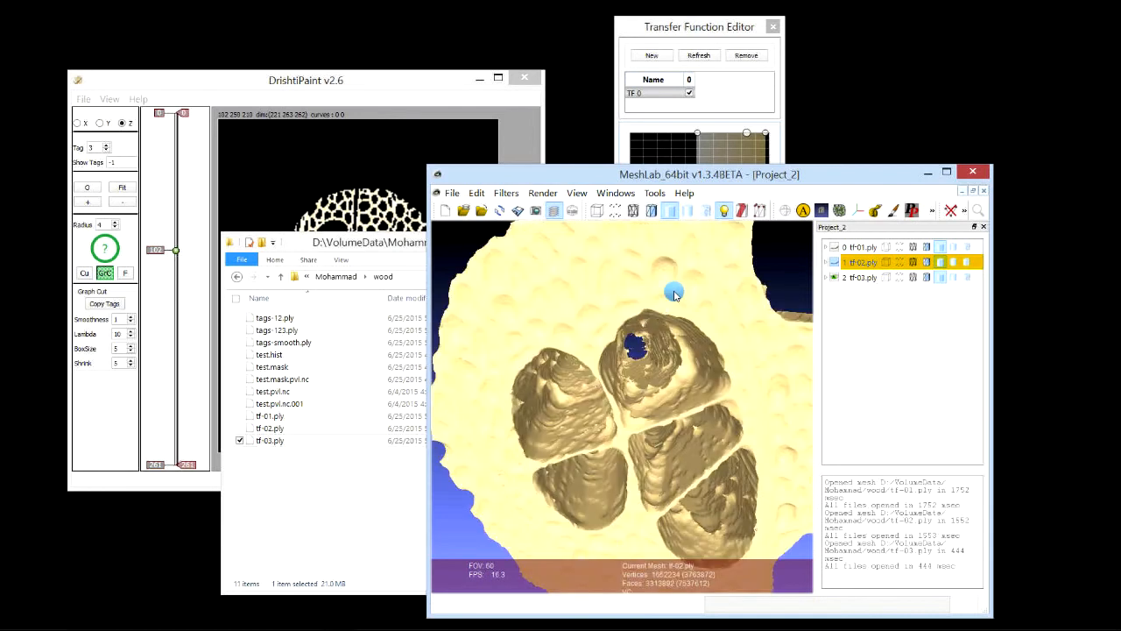
pyautogui.scroll(6, 661, 305)
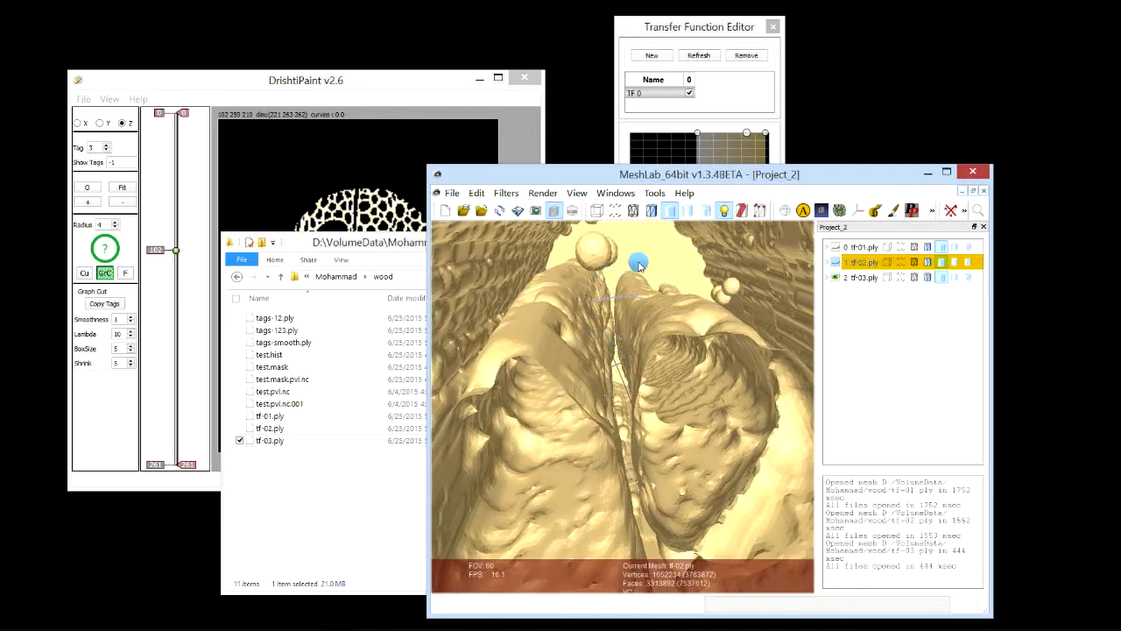
pyautogui.moveTo(636, 260); pyautogui.dragTo(675, 416)
pyautogui.moveTo(567, 417); pyautogui.dragTo(575, 393)
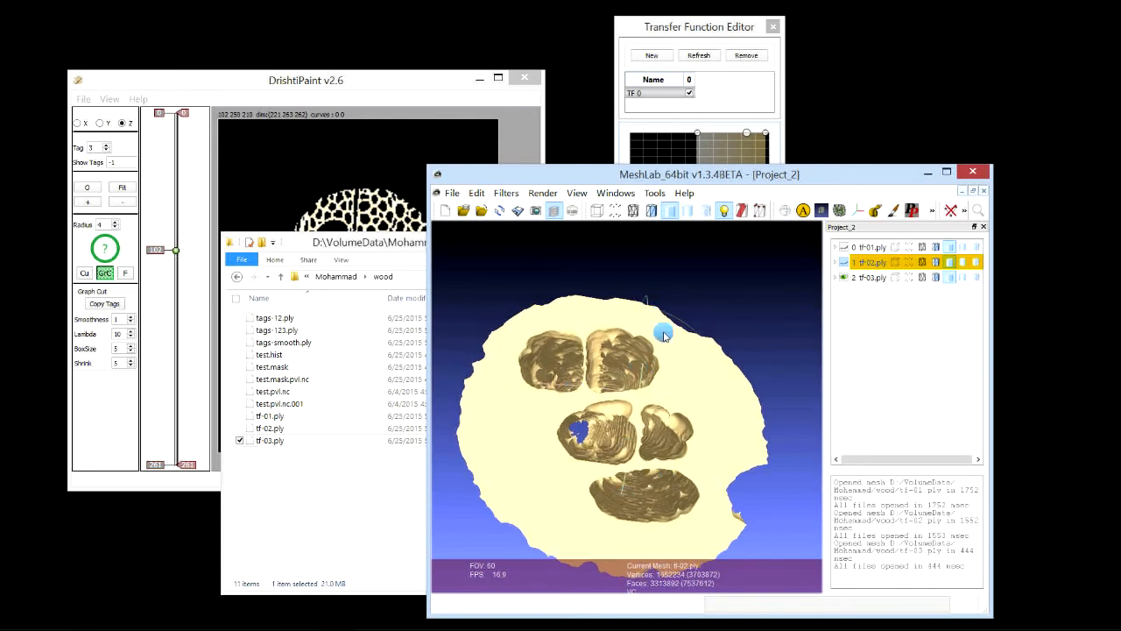
pyautogui.moveTo(671, 483); pyautogui.dragTo(606, 375)
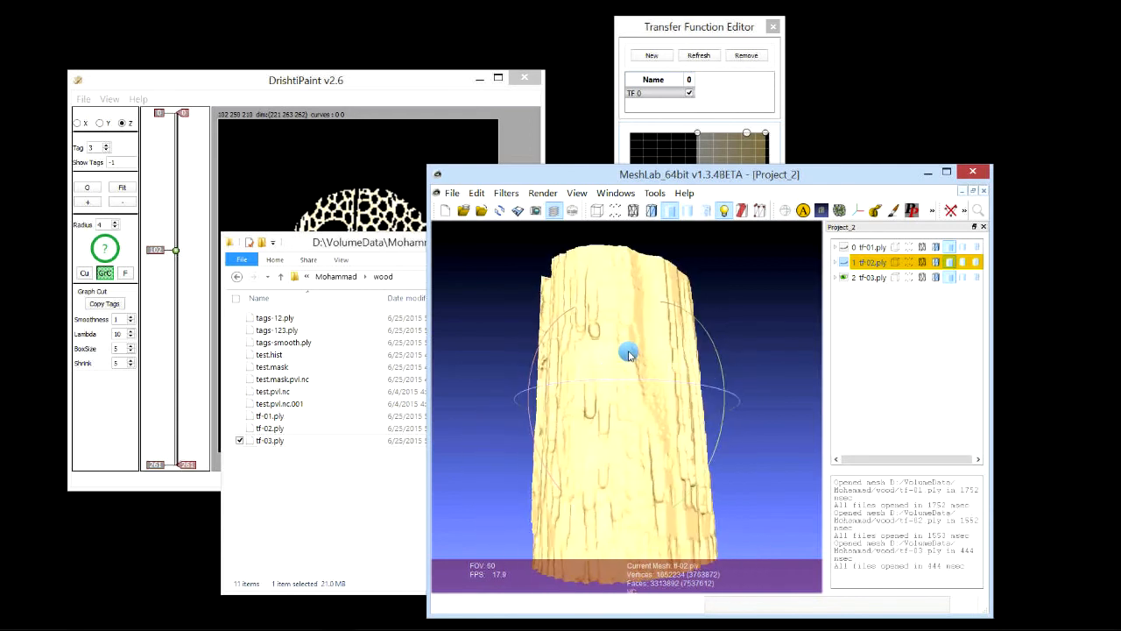
pyautogui.moveTo(643, 321); pyautogui.dragTo(693, 325)
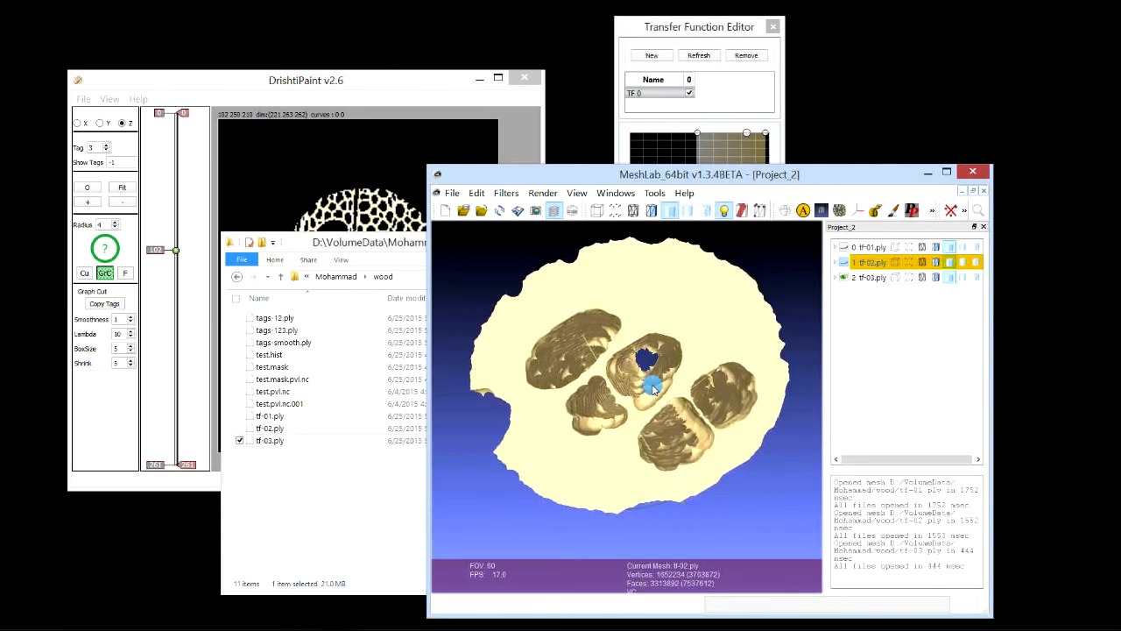
pyautogui.moveTo(646, 465); pyautogui.dragTo(807, 322)
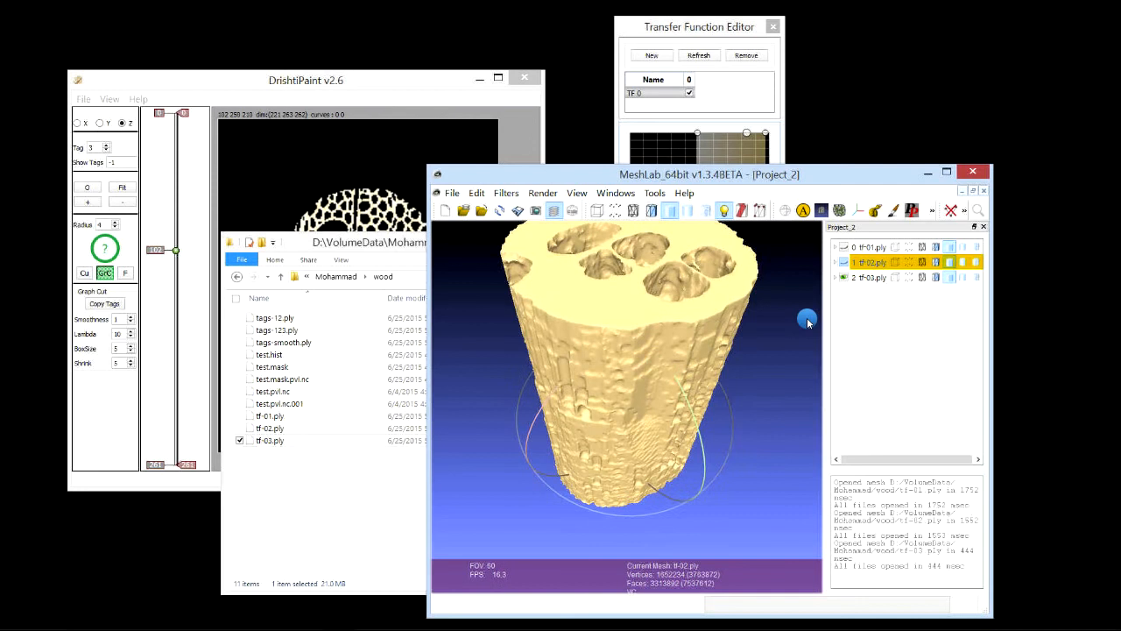
# Compare tf-01.ply with tf-03.ply by viewing tf-01 alone and both overlaid, ending with only tf-03 shown.
pyautogui.click(844, 247)
pyautogui.click(844, 278)
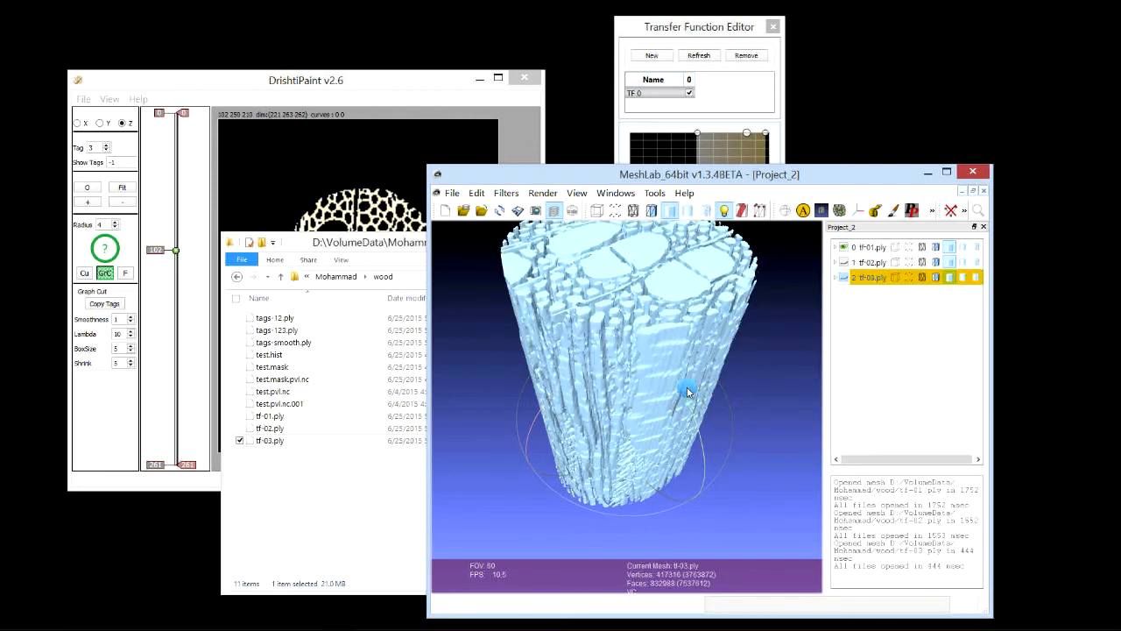
pyautogui.moveTo(692, 390); pyautogui.dragTo(842, 279)
pyautogui.moveTo(704, 324); pyautogui.dragTo(699, 372, button='middle')
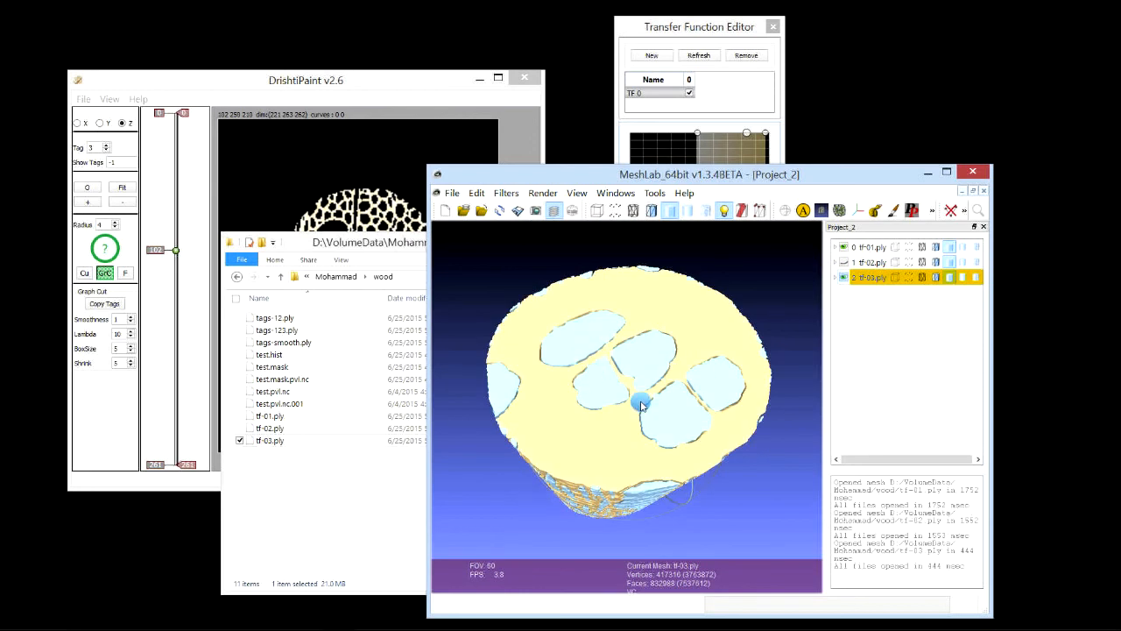
pyautogui.moveTo(627, 366); pyautogui.dragTo(601, 365)
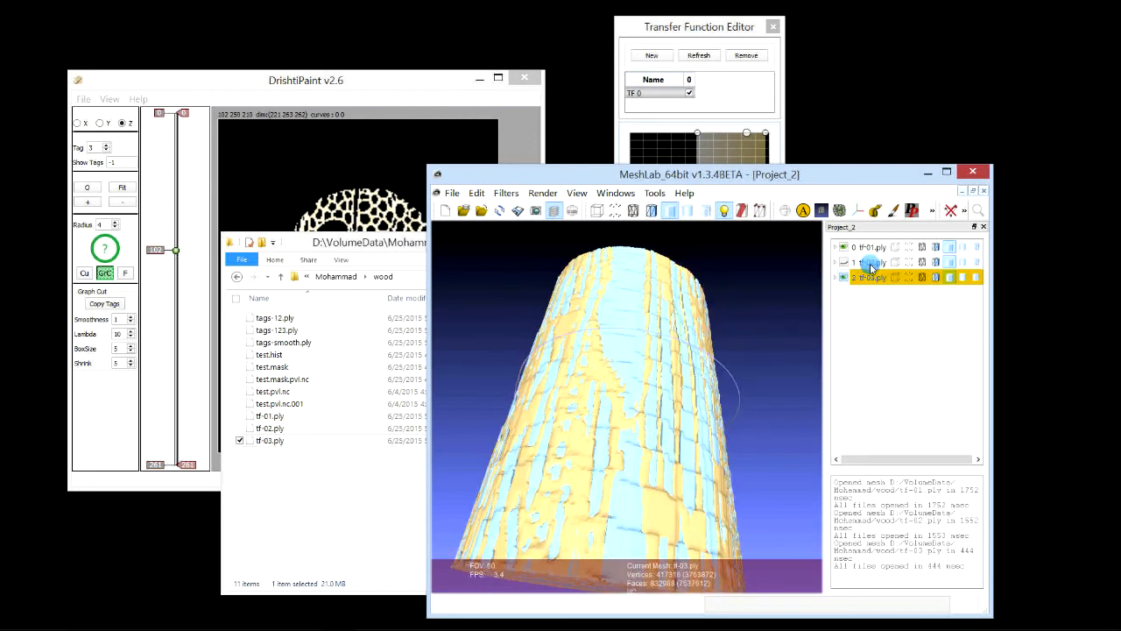
pyautogui.moveTo(634, 298); pyautogui.dragTo(605, 461)
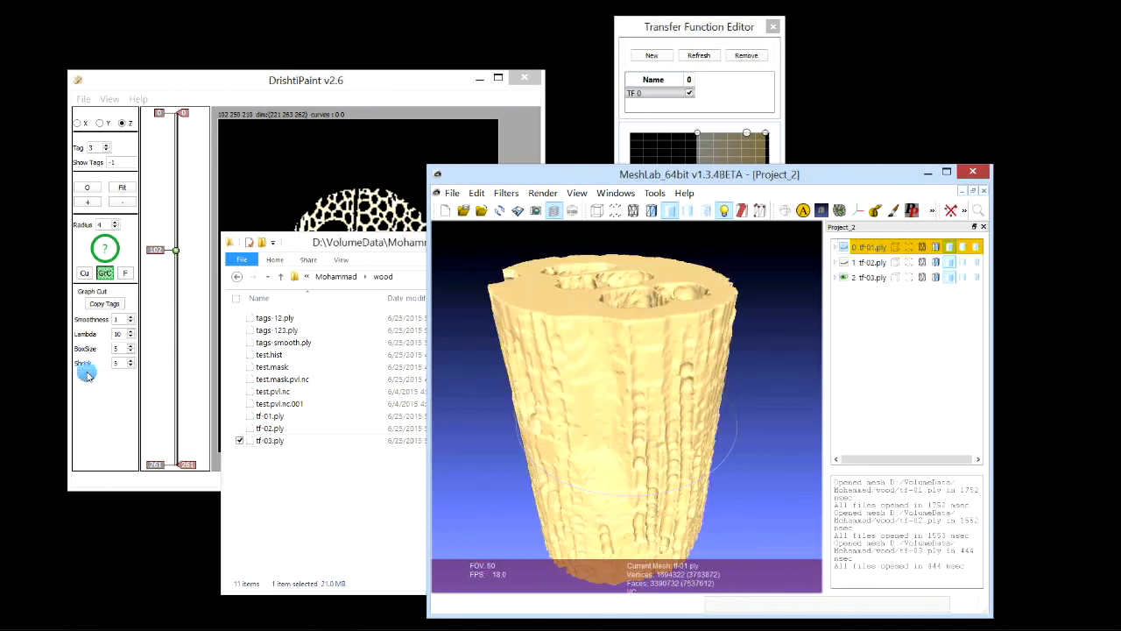